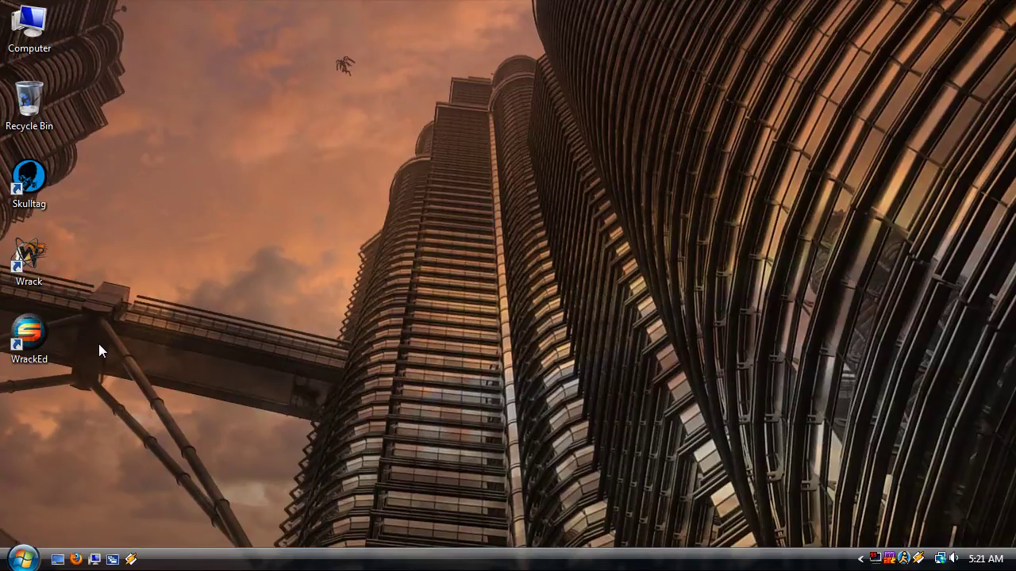
- Launch WrackEd, agree to browse for the missing resources, and start adding files to the main resources for all maps
double_click(27, 337)
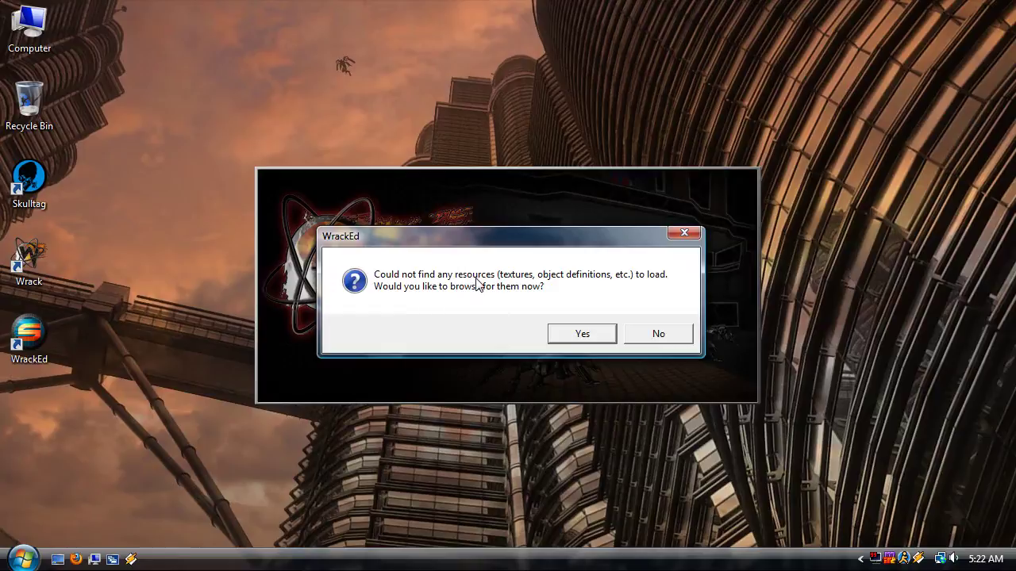
left_click(566, 336)
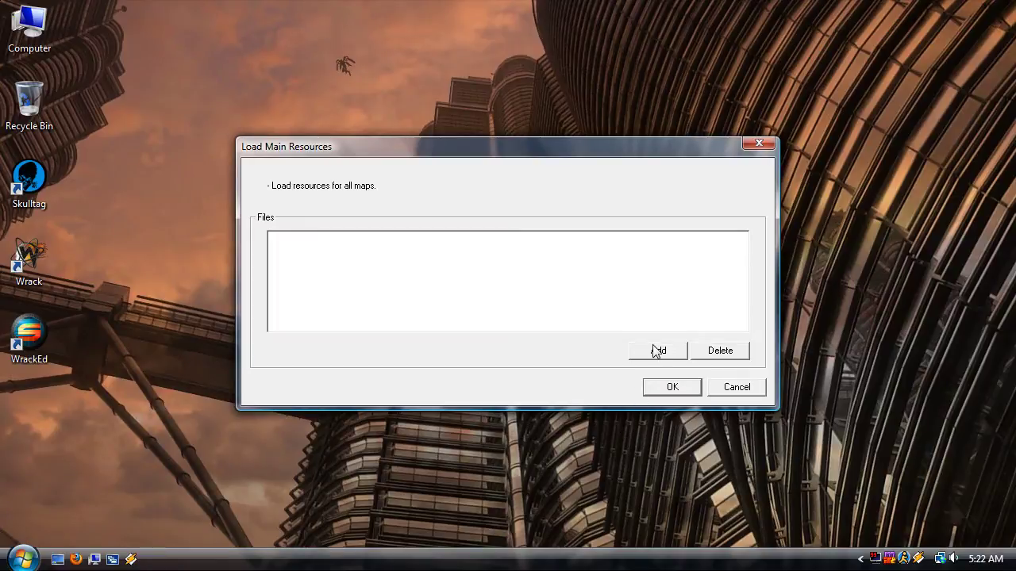
left_click(649, 356)
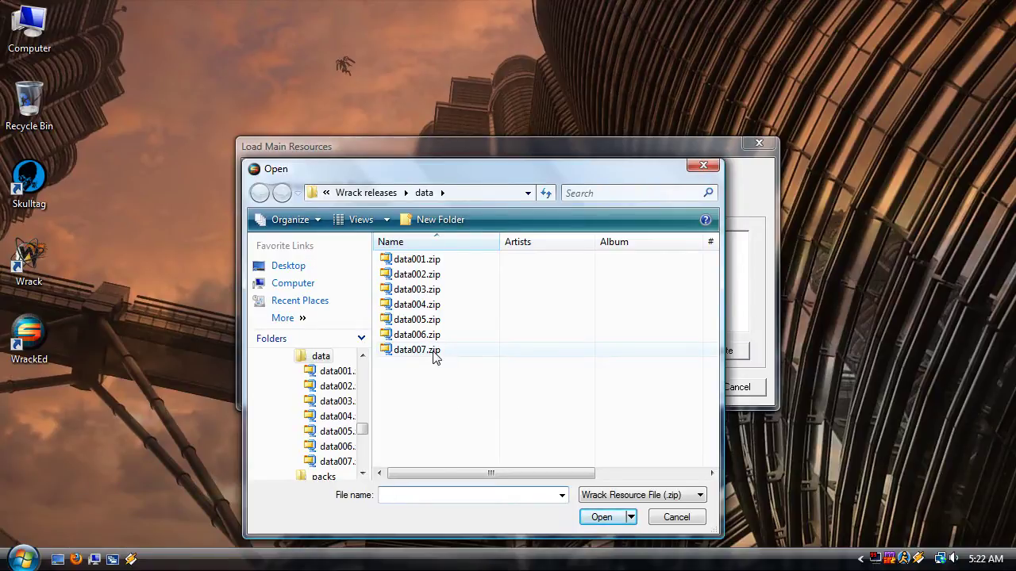
- Load data001.zip, data002.zip, data004.zip and data007.zip from the data folder as the main resources
mouse_move(434, 358)
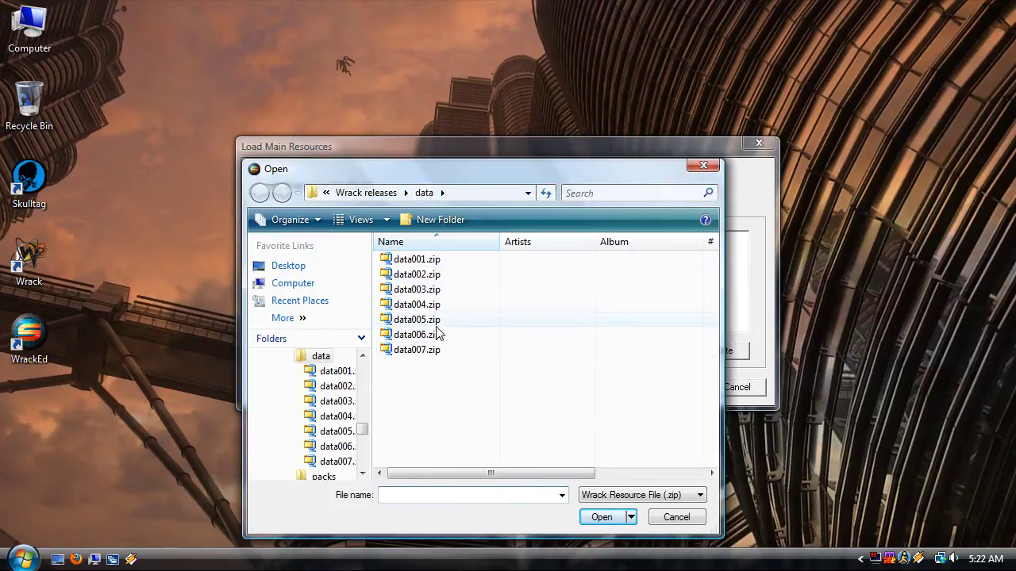
mouse_move(438, 325)
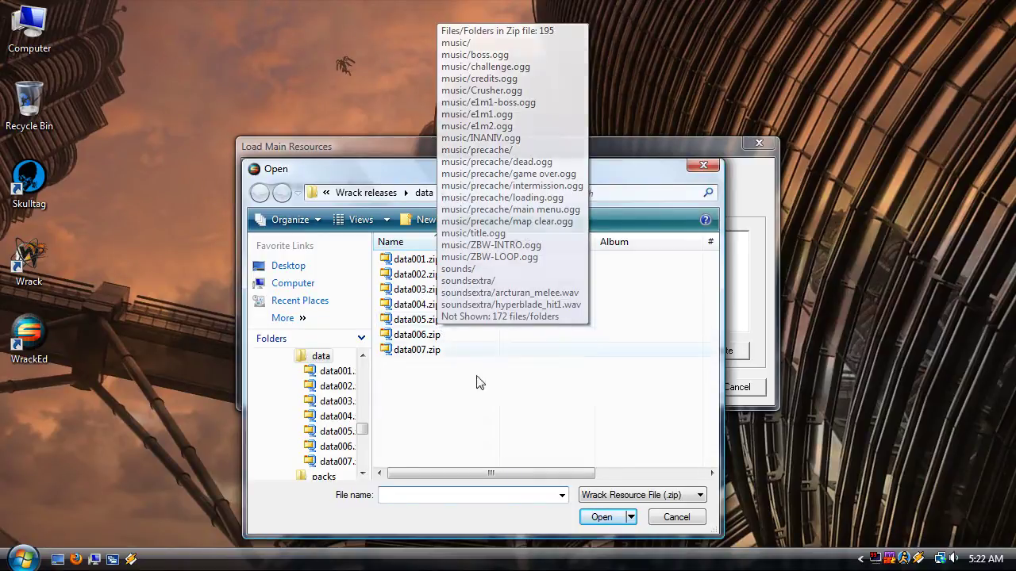
mouse_move(475, 352)
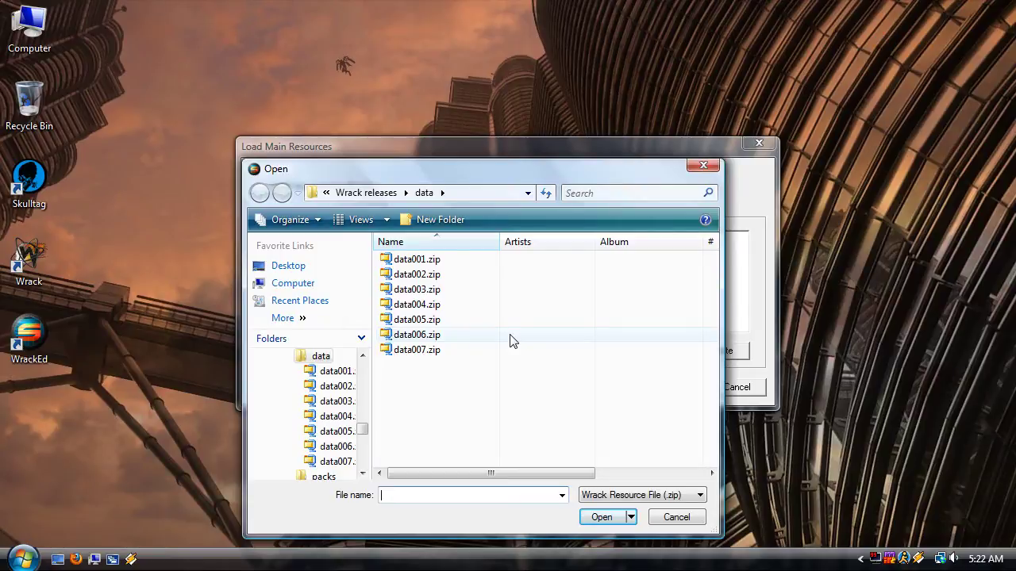
left_click(457, 355)
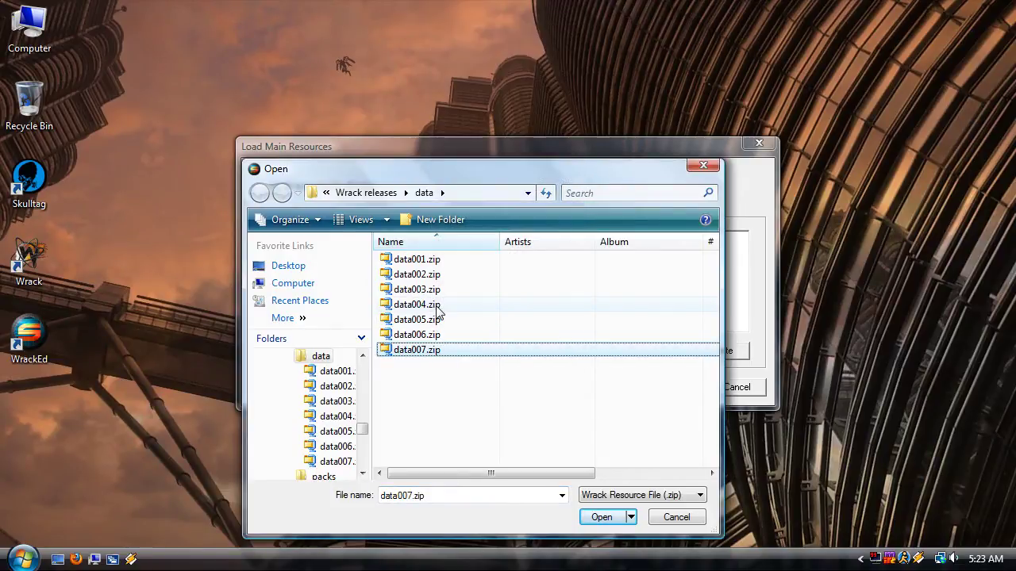
left_click(437, 307, "ctrl")
left_click(448, 275, "ctrl")
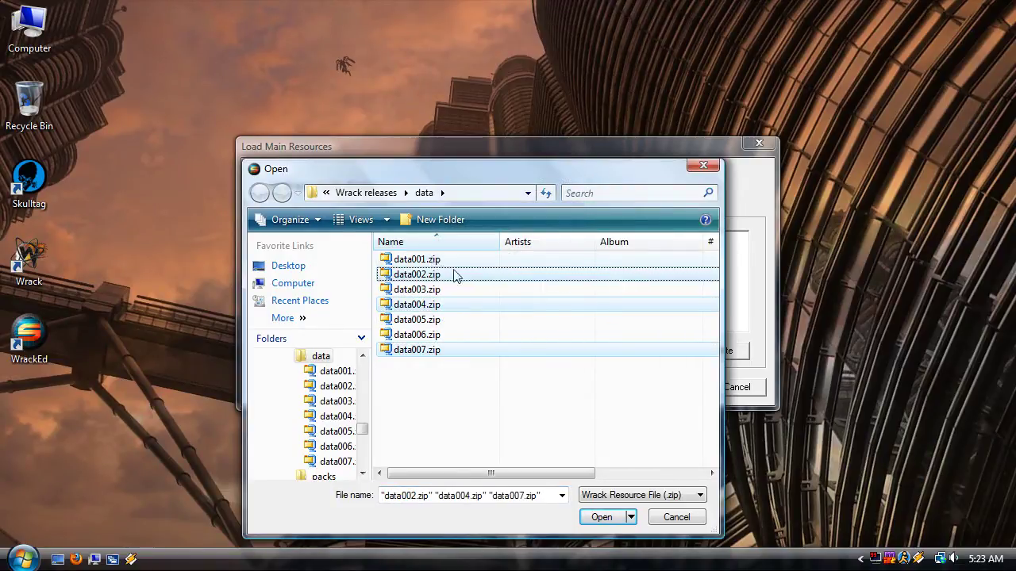
left_click(451, 260, "ctrl")
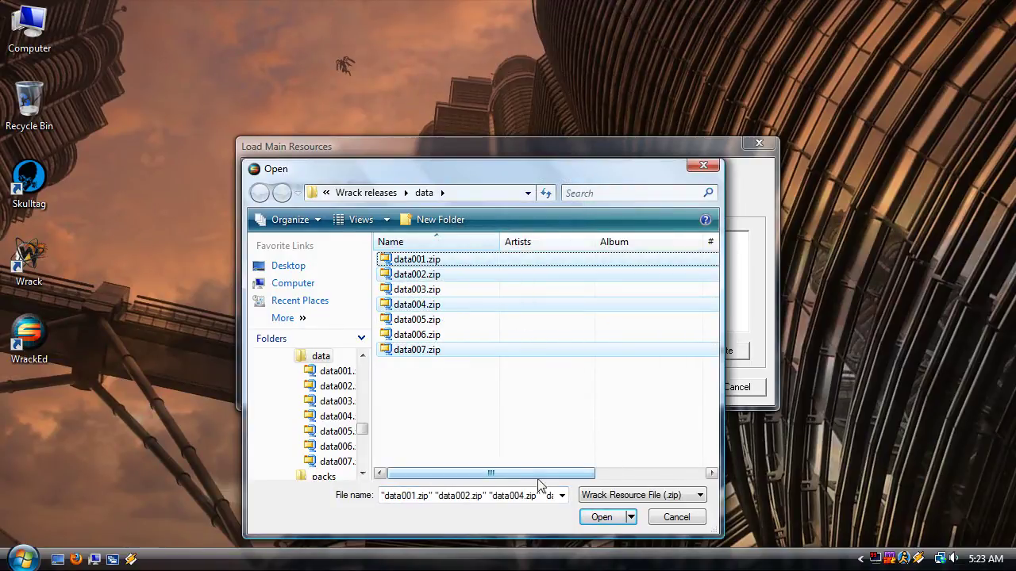
left_click(601, 517)
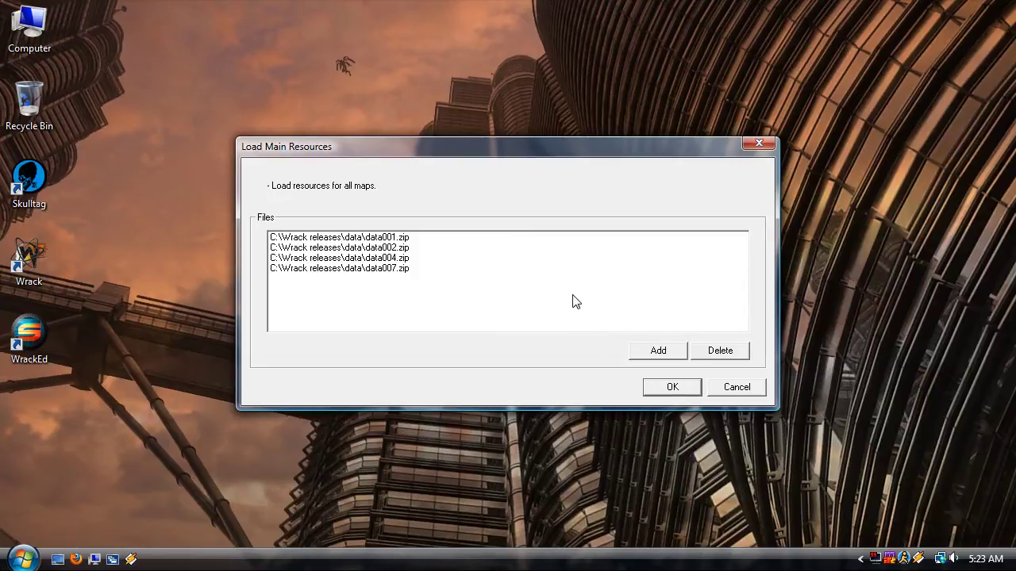
key("Return")
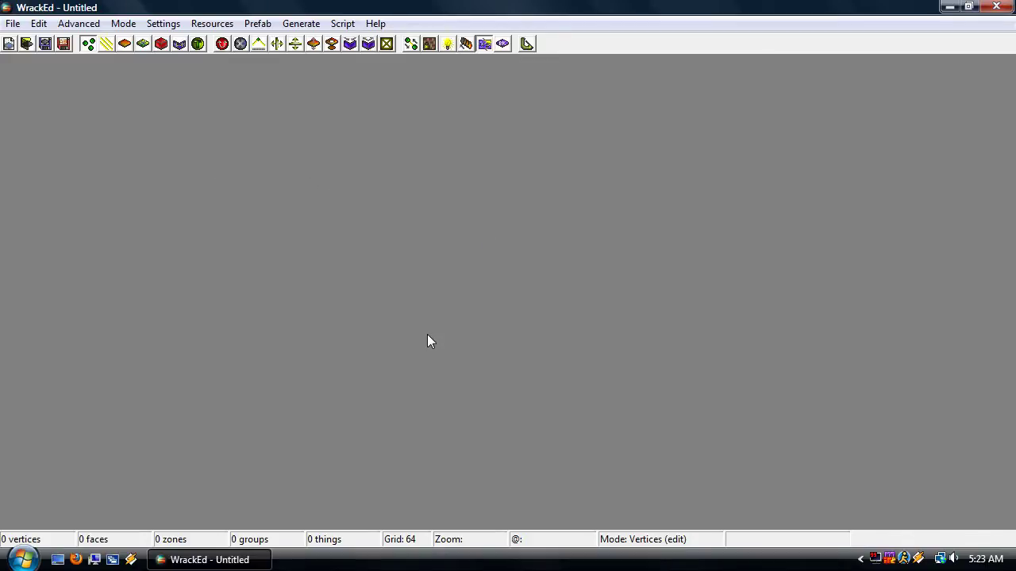
- Create a new map and switch to prism creation mode
left_click(12, 23)
left_click(47, 42)
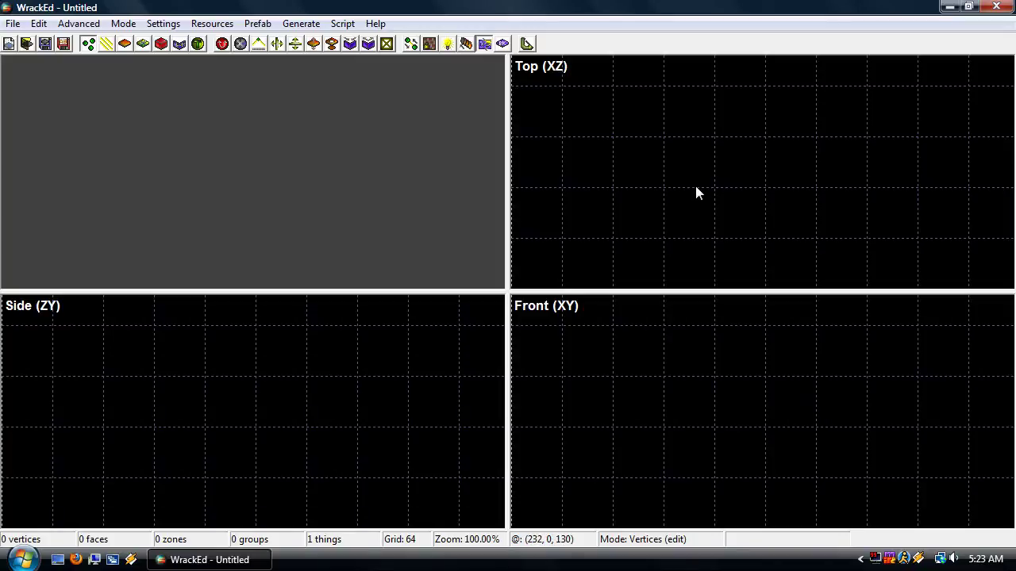
scroll(696, 189, "down", 1)
key("Up")
key("p")
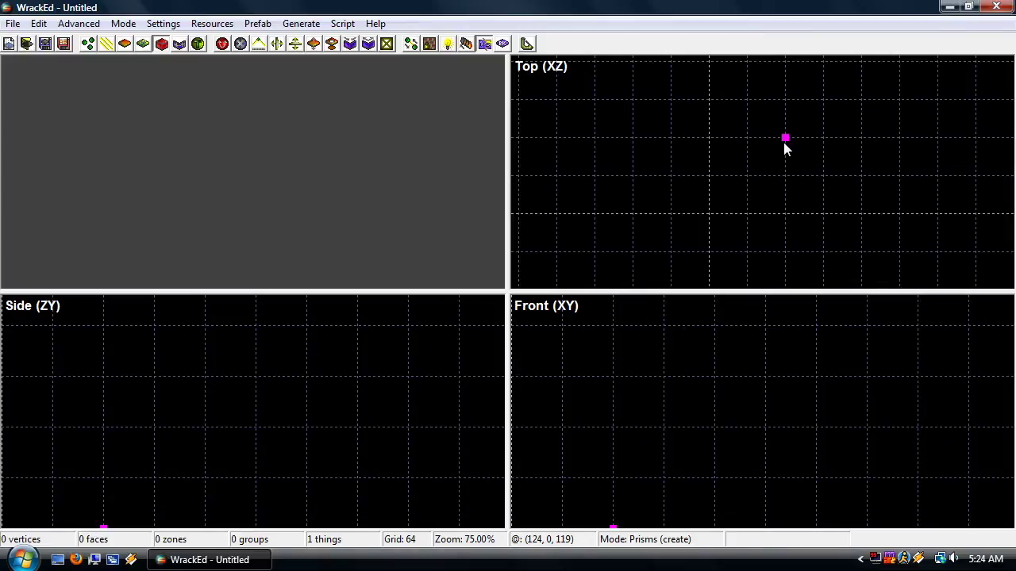
- Create a prism room with a 256 by 256 square base centred on the origin in the top view and a height of 128
left_click(784, 142)
scroll(785, 146, "down", 1)
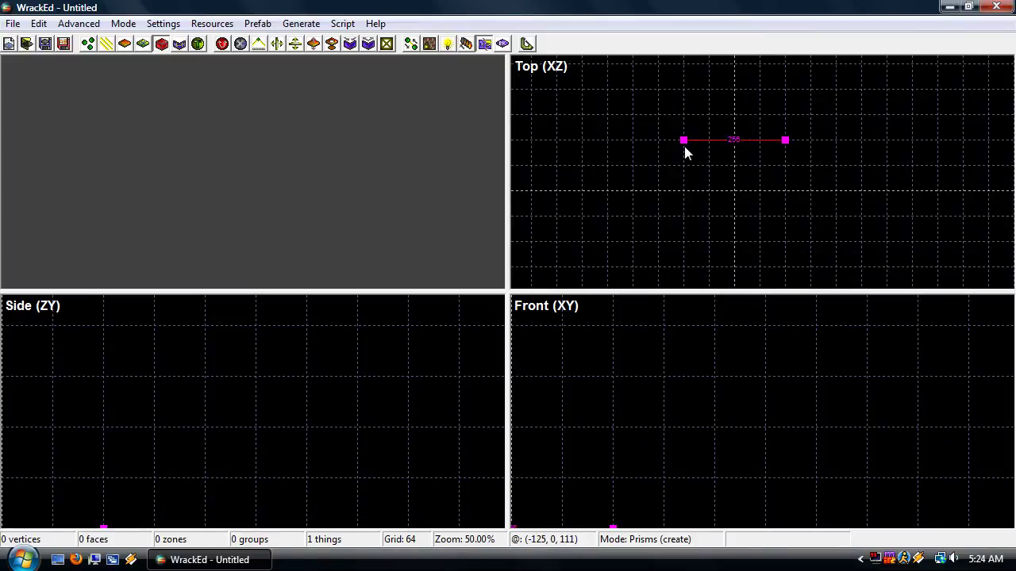
left_click(684, 143)
left_click(784, 241)
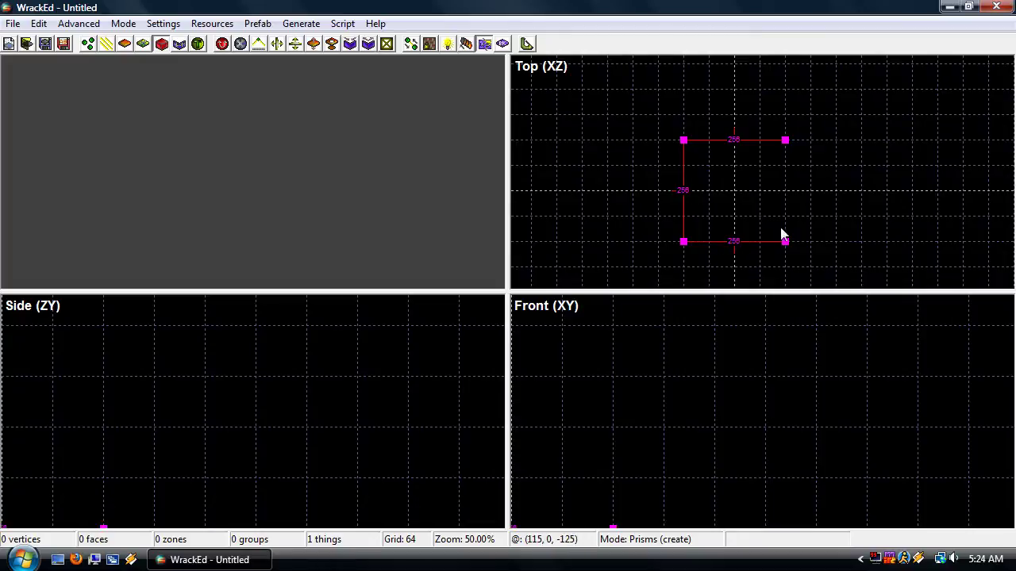
left_click(785, 142)
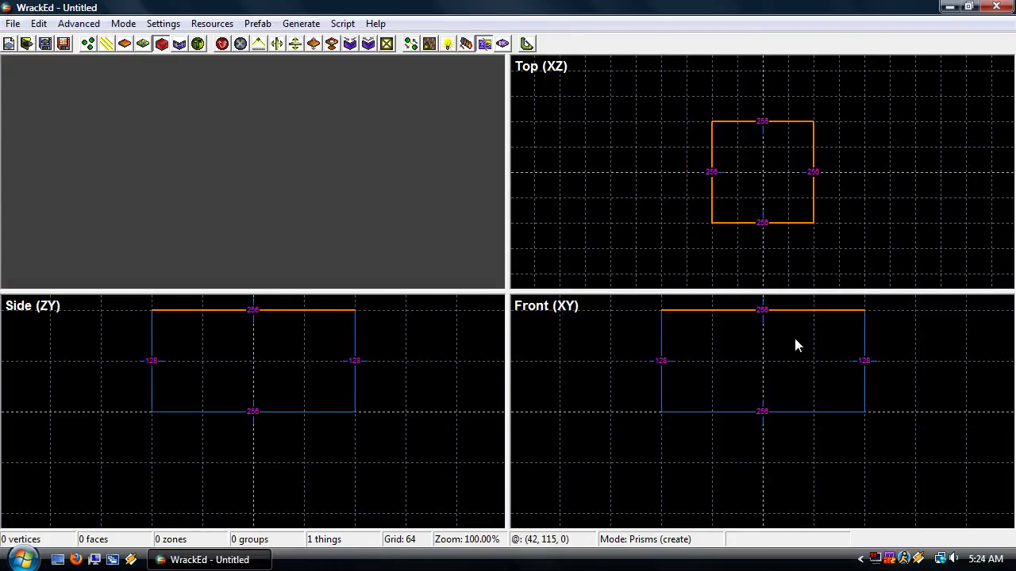
left_click(789, 351)
key("Escape")
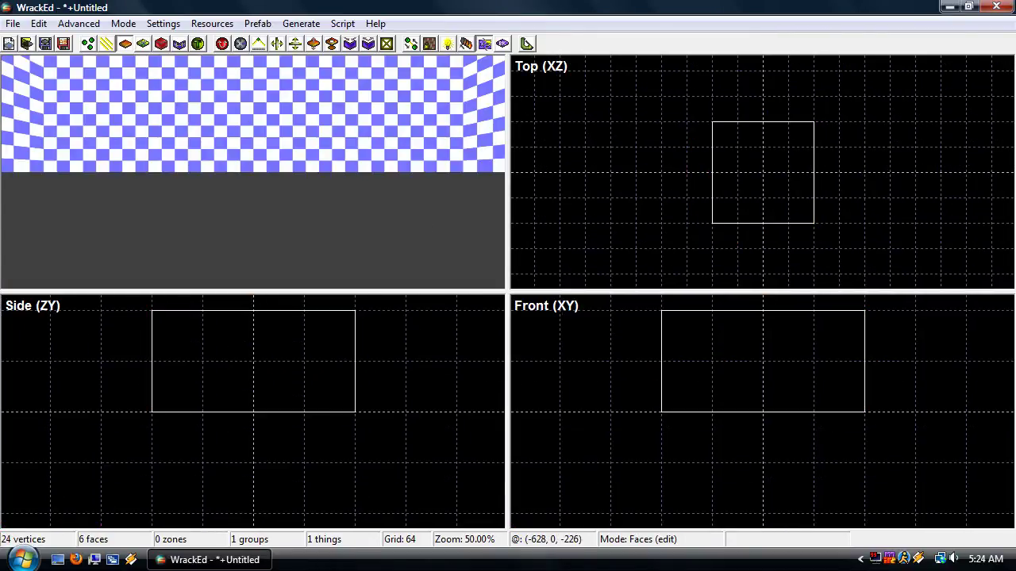
- Look around inside the room in the 3D view and select its walls, floor and ceiling to examine their default texture
key("w")
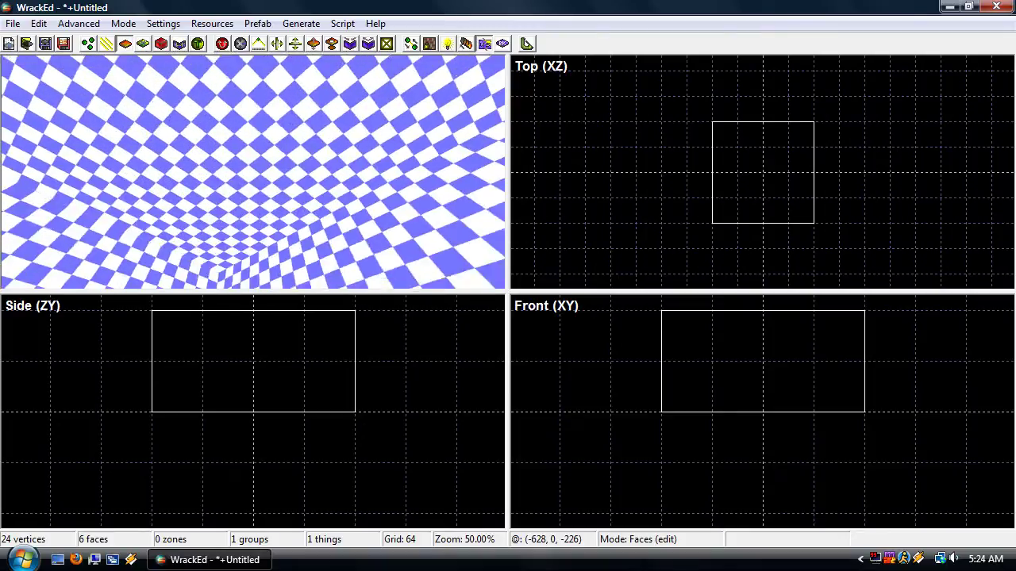
key("s")
key("s")
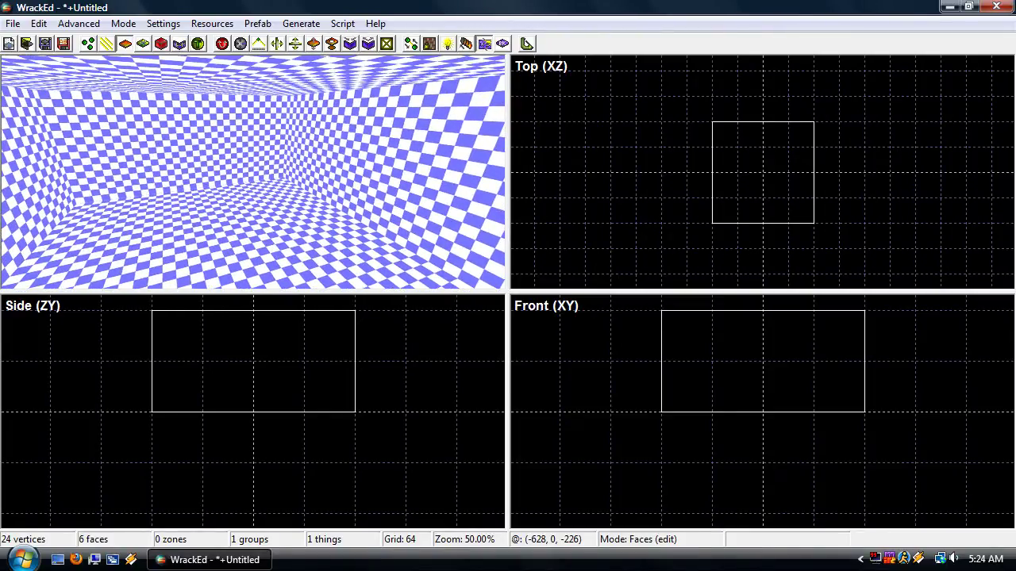
left_click(421, 220)
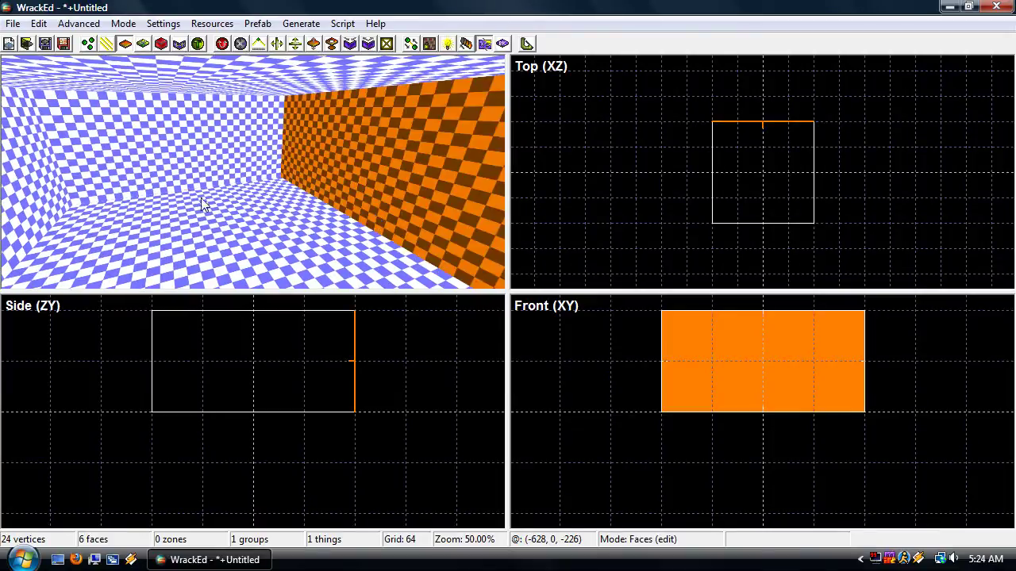
left_click(187, 173)
left_click(297, 225)
left_click(361, 170)
left_click(169, 166)
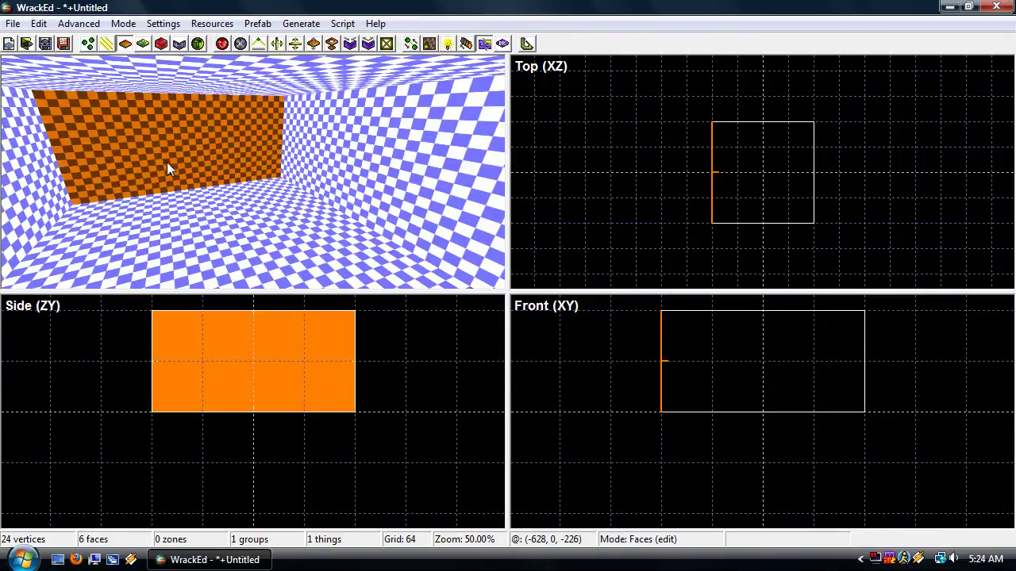
left_click(188, 223)
left_click(332, 190)
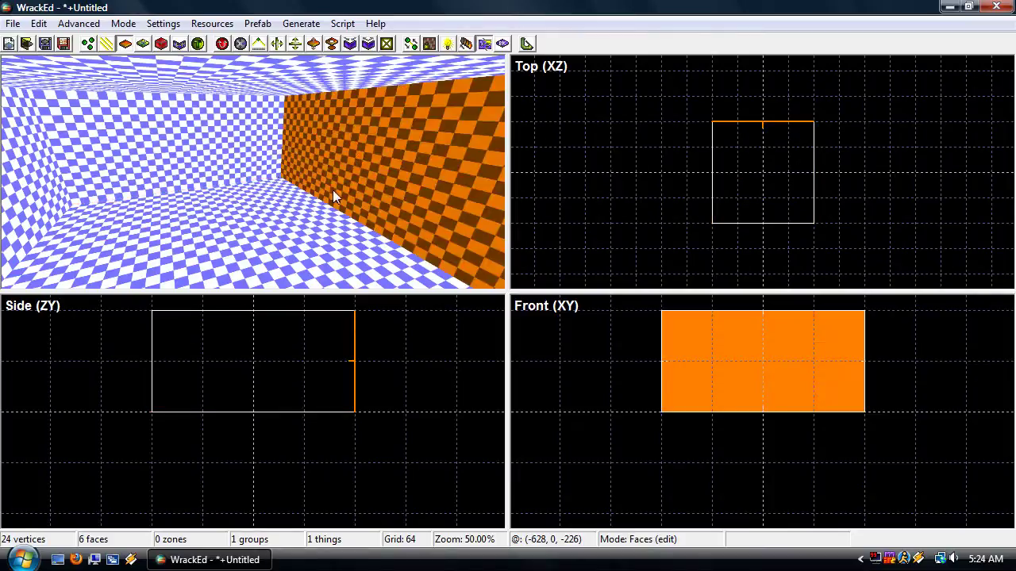
left_click(266, 216)
left_click(204, 165)
left_click(226, 214)
left_click(238, 163)
left_click(316, 163)
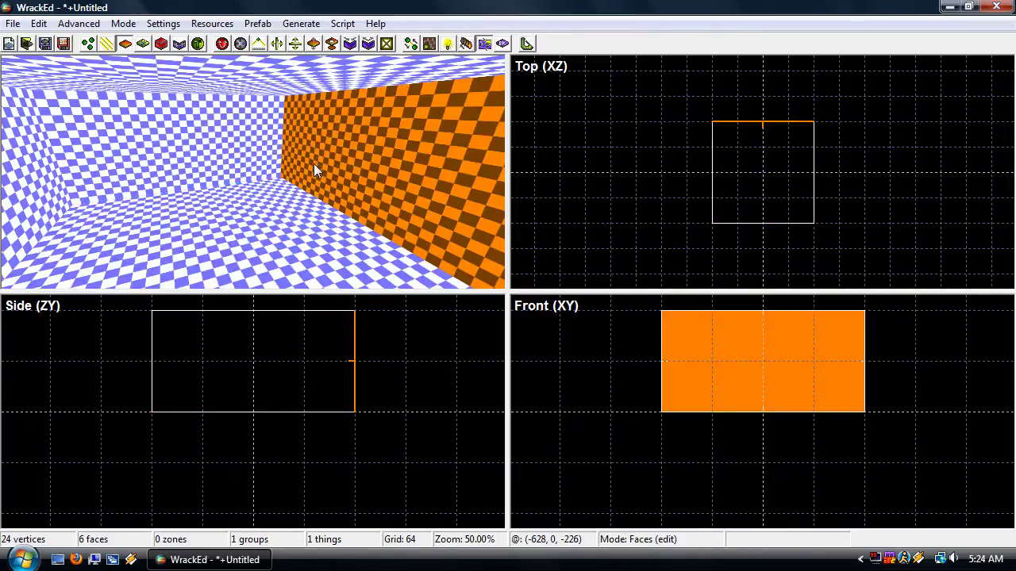
left_click(287, 90)
- Start adding an additional resource file for this map only and browse to the packs folder inside Wrack releases
left_click(162, 24)
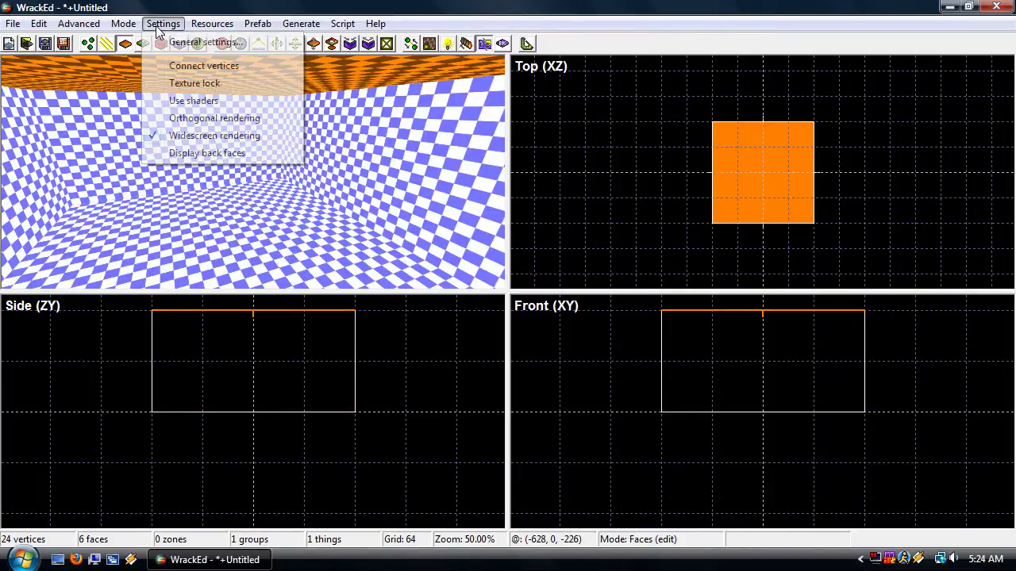
mouse_move(232, 24)
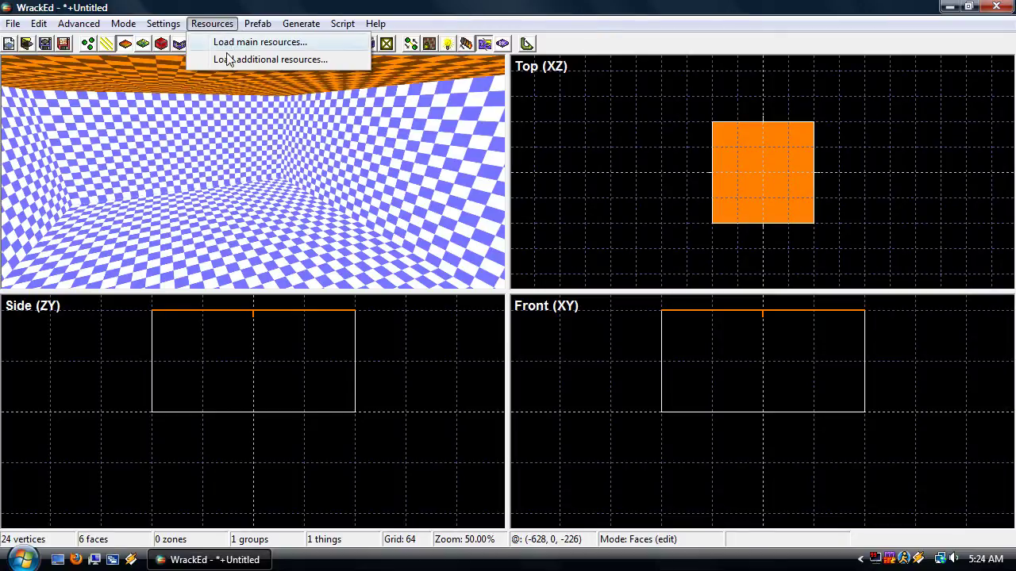
left_click(229, 59)
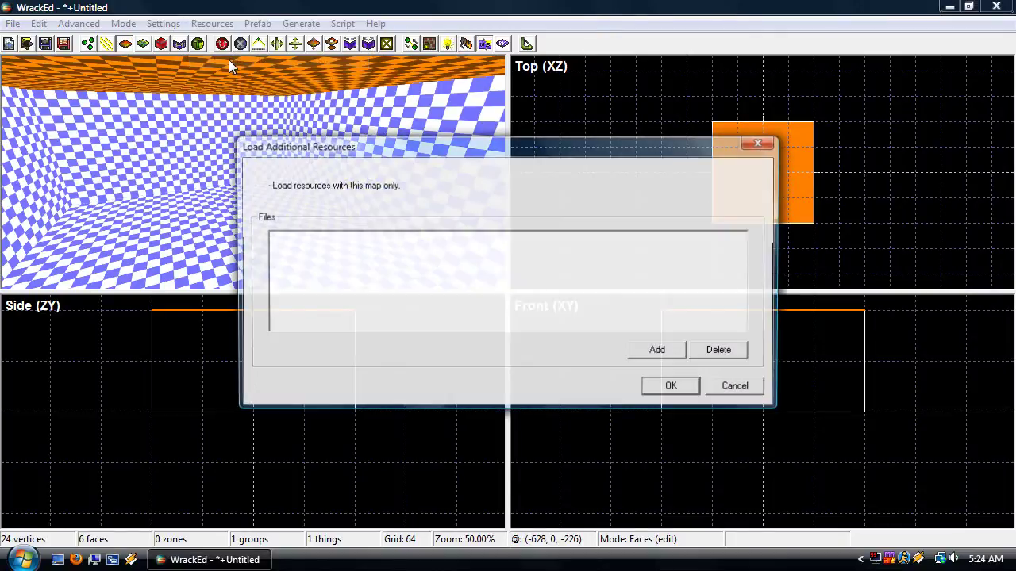
left_click(658, 350)
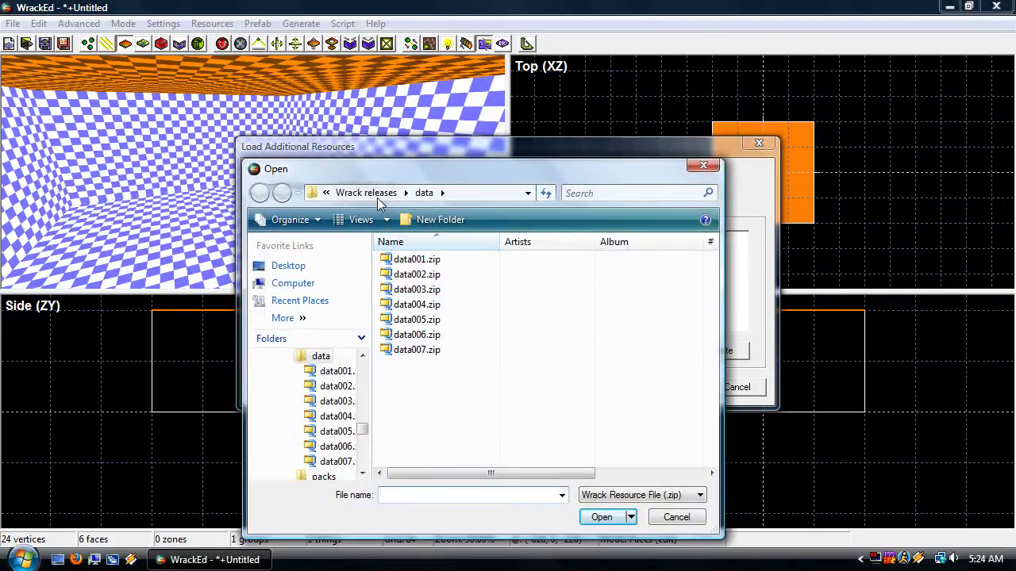
left_click(377, 197)
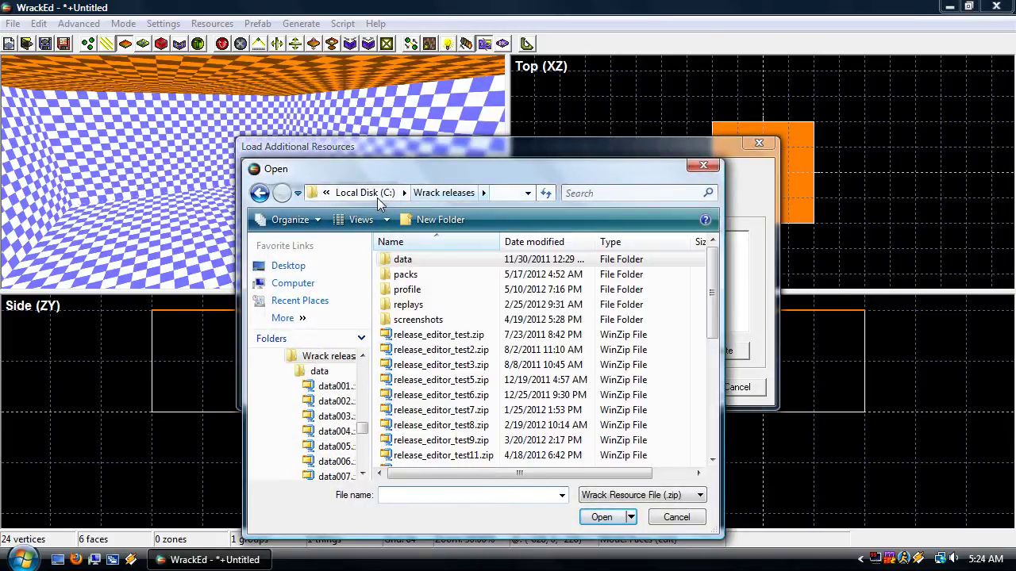
double_click(408, 277)
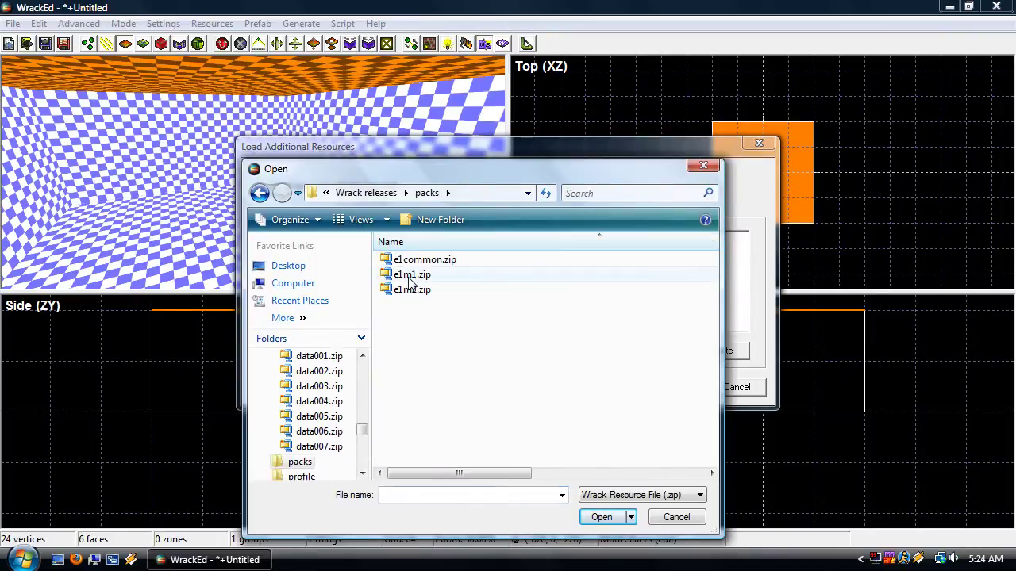
- Examine the e1m1.zip and e1m2.zip texture packs in the packs folder and compare their contents
mouse_move(408, 279)
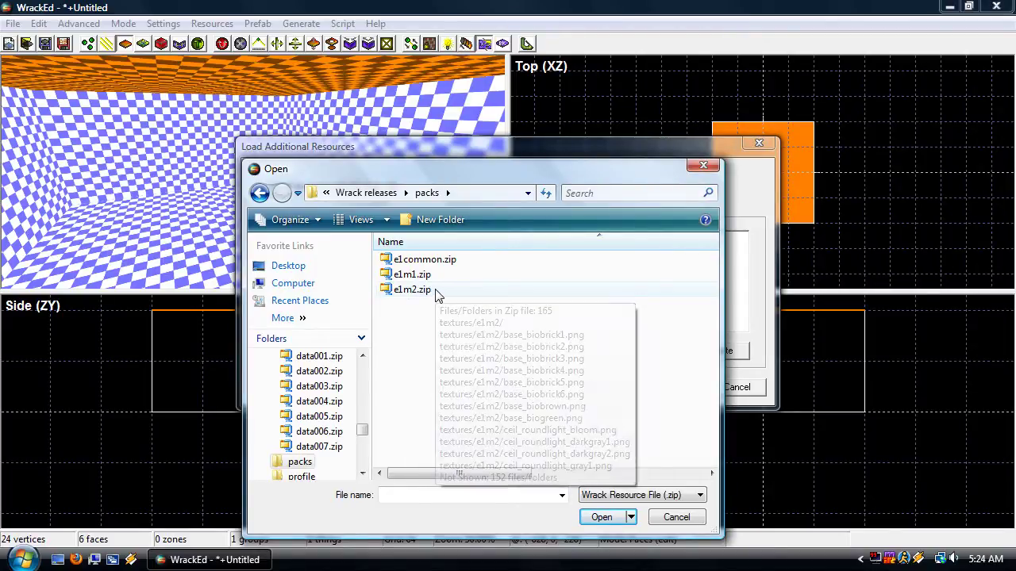
mouse_move(425, 295)
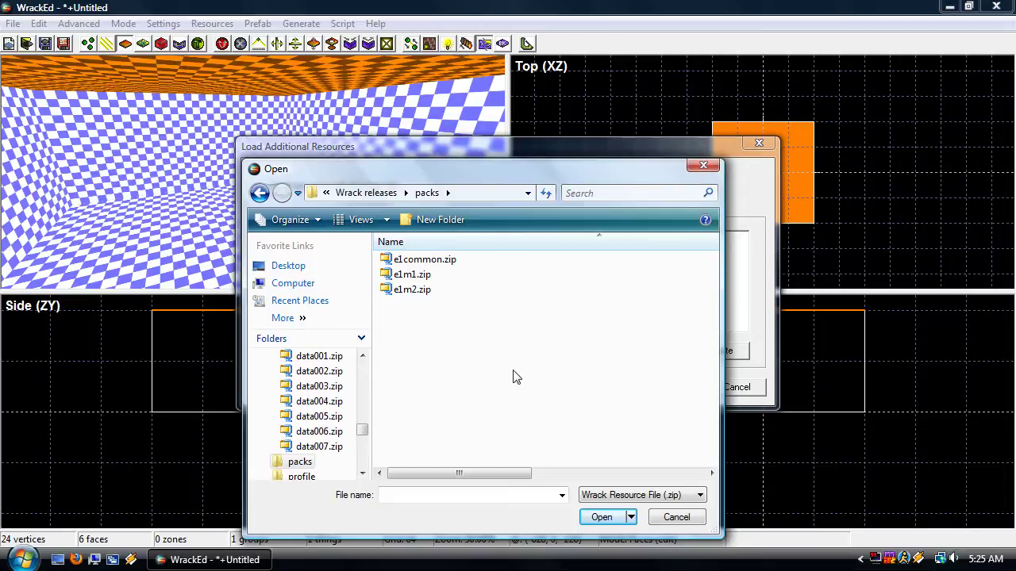
left_click(450, 293)
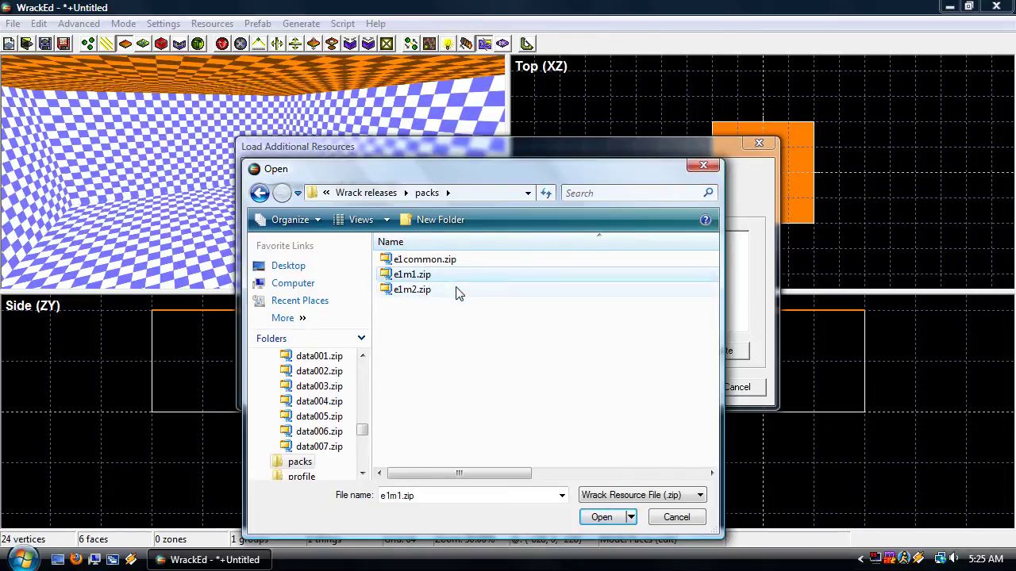
left_click(513, 374)
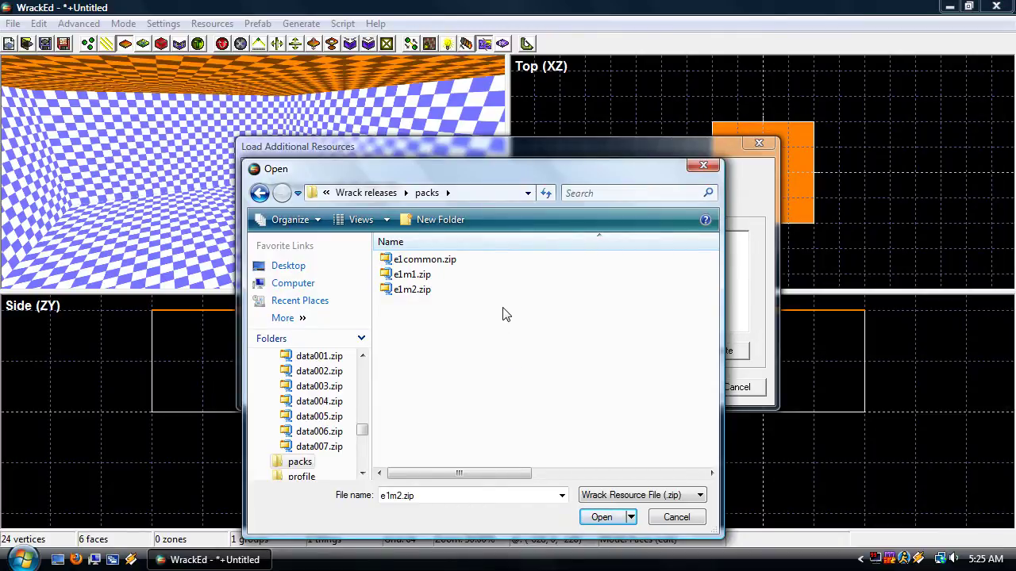
mouse_move(455, 298)
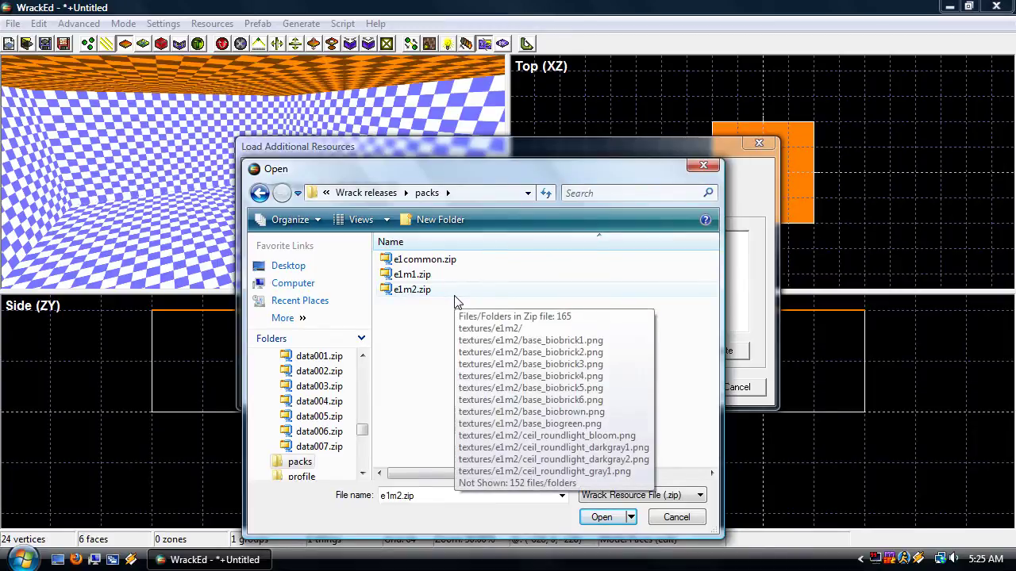
left_click(431, 278)
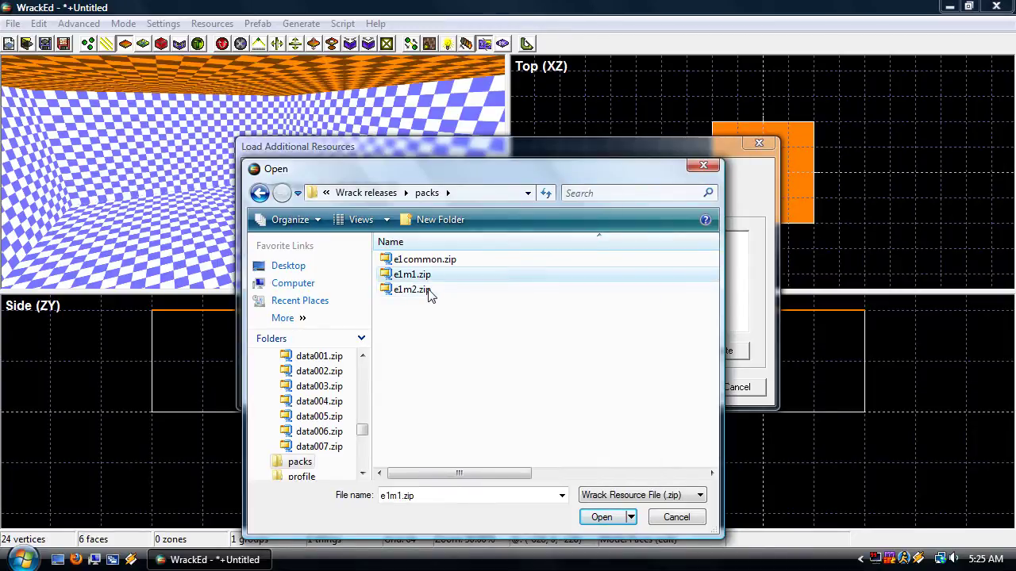
left_click(427, 285)
left_click(429, 280)
left_click(433, 289)
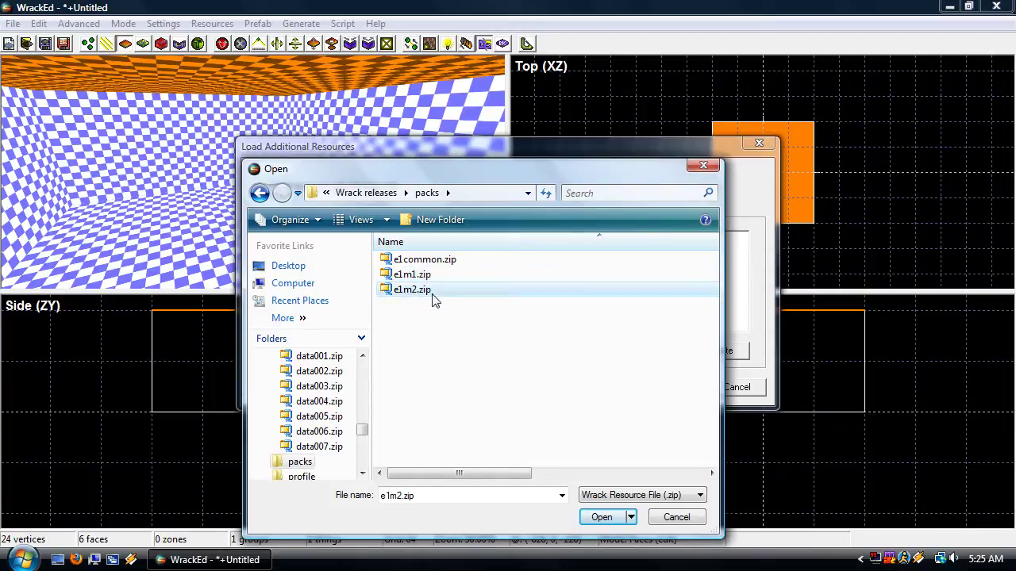
left_click(435, 279)
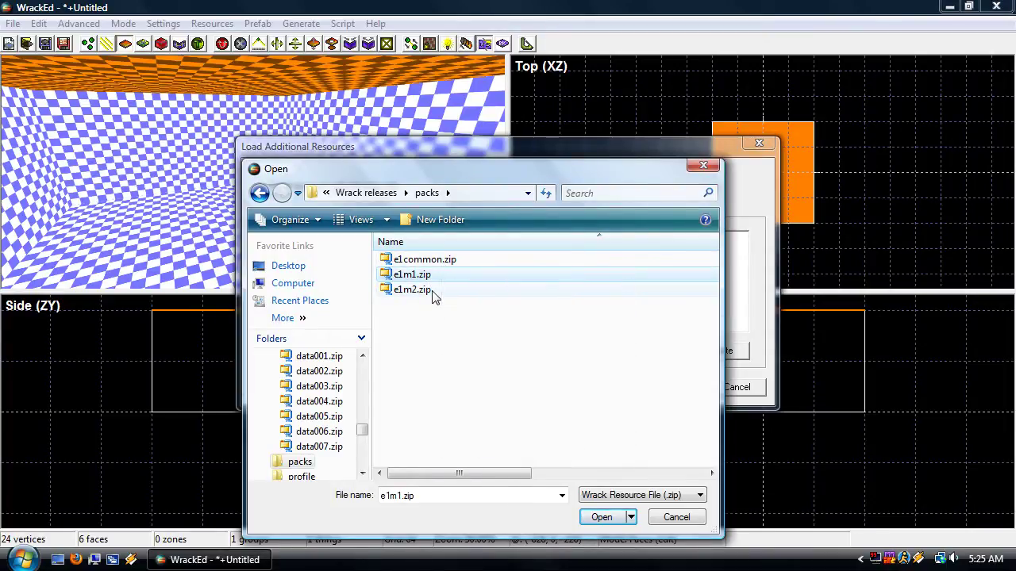
left_click(434, 296)
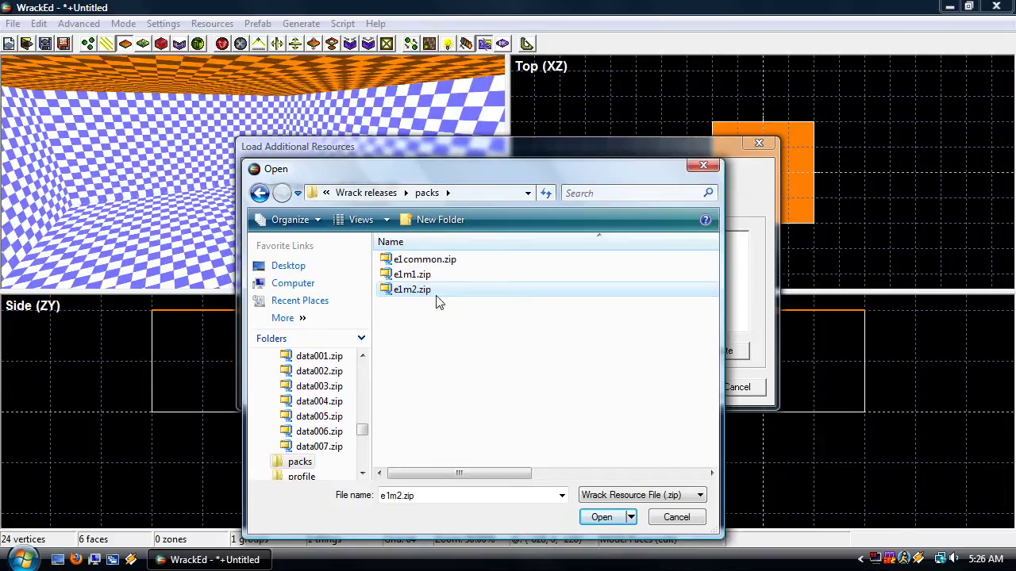
left_click(426, 277)
- Add e1common.zip and e1m2.zip from the packs folder as additional resources for this map and apply the list
left_click(465, 292)
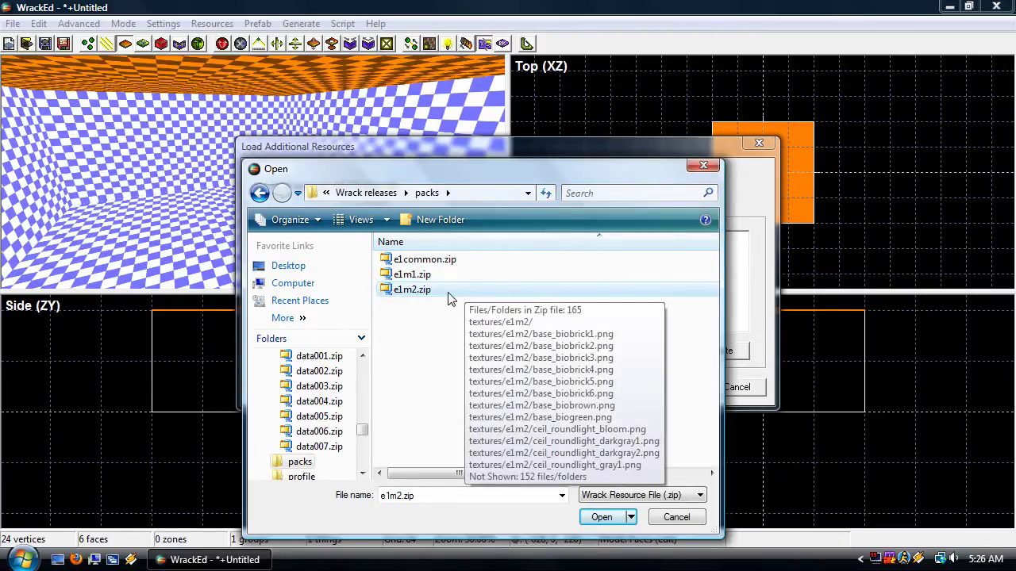
left_click(434, 262, "ctrl")
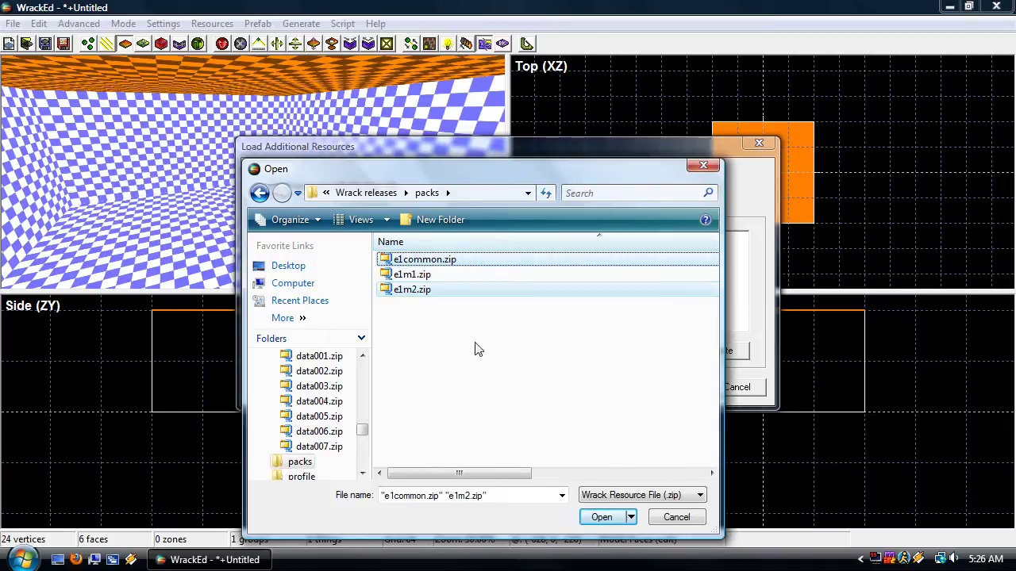
left_click(602, 517)
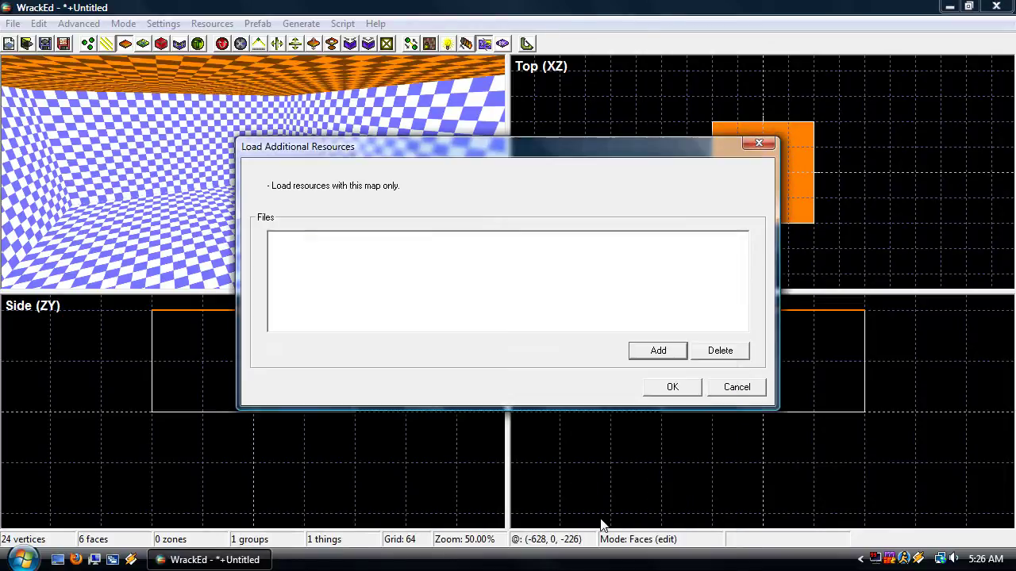
left_click(672, 389)
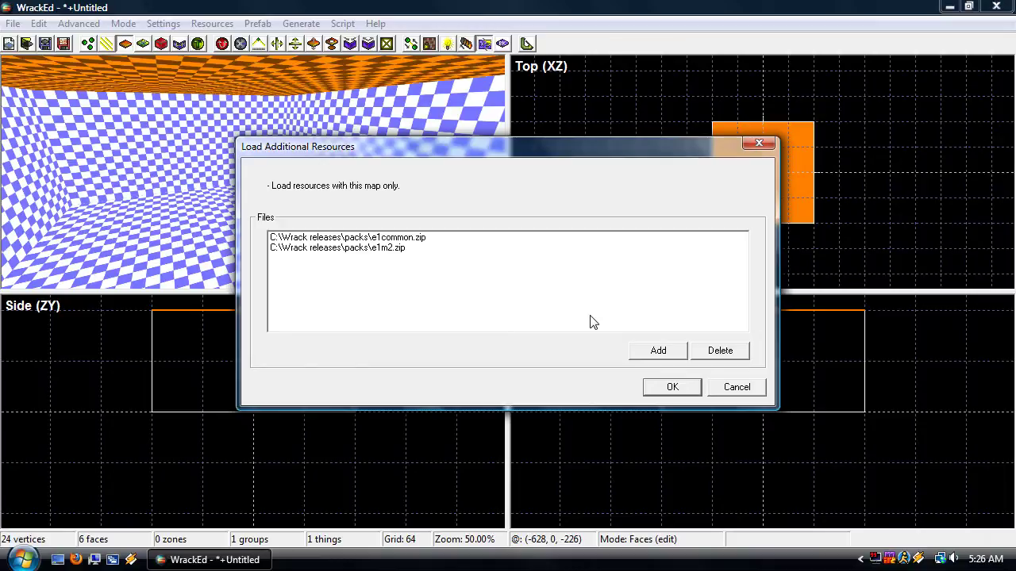
key("Return")
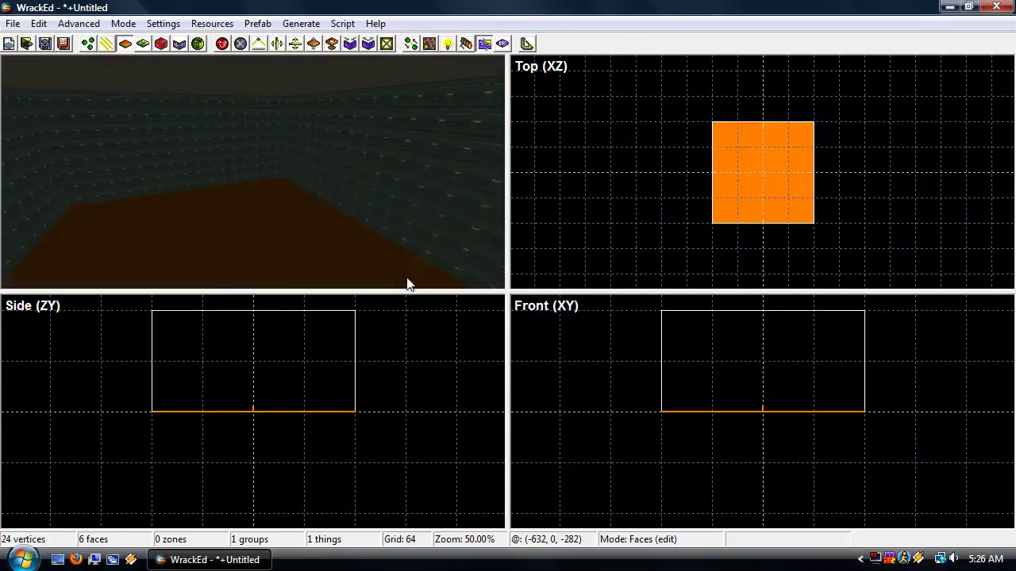
- Edit all faces of the room's group together, accept a texture scale of 0.25, and return to face mode
key("g")
right_click(270, 204)
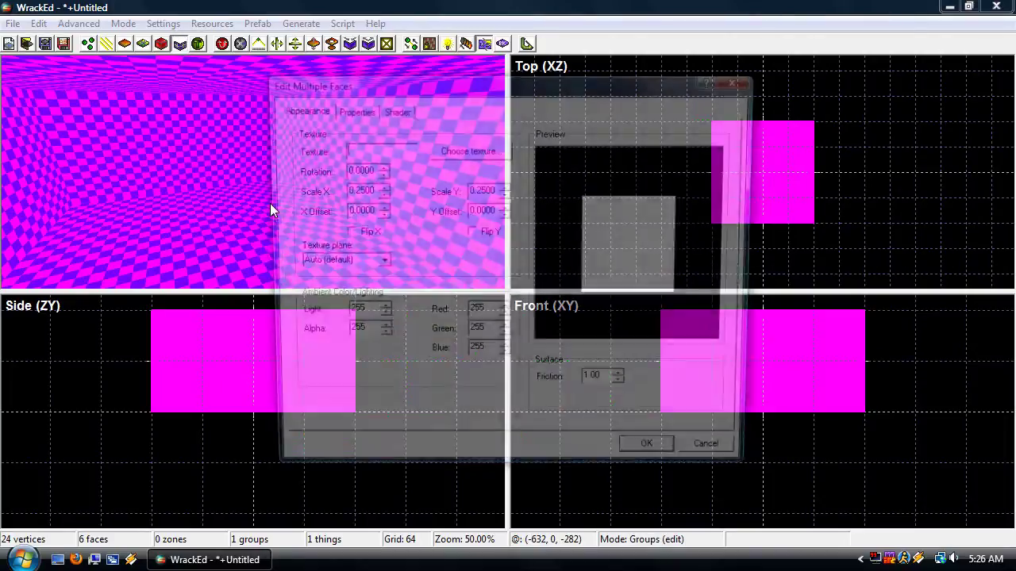
key("Return")
key("f")
- Place a PlayerStart thing inside the room, centred horizontally and 64 units below the origin in the top view
mouse_move(367, 163)
middle_mouse_down()
mouse_move(317, 173)
mouse_move(238, 162)
mouse_move(278, 199)
mouse_move(325, 171)
mouse_move(381, 179)
mouse_move(270, 163)
mouse_move(361, 163)
middle_mouse_up()
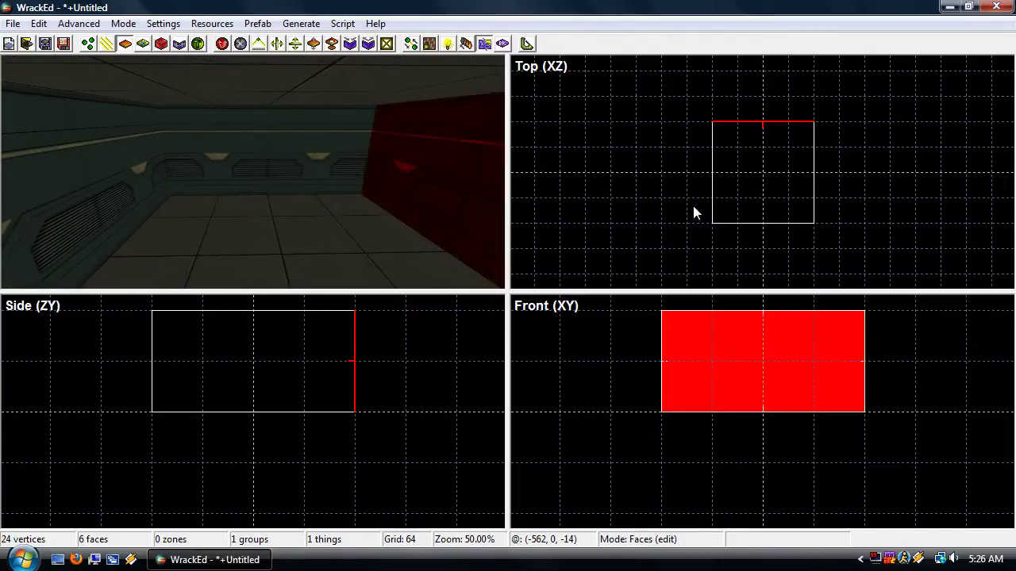
key("t")
left_click(759, 198)
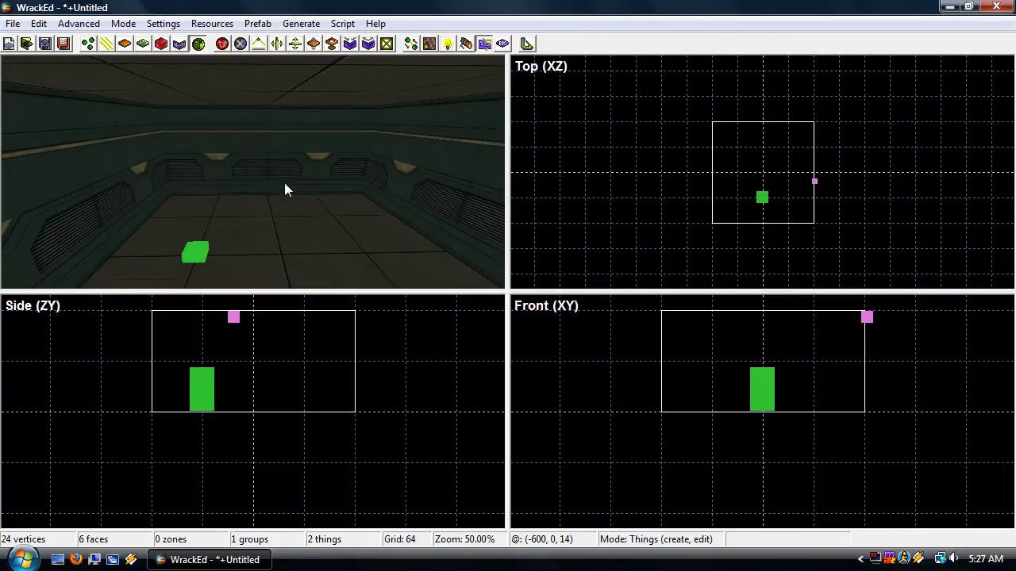
- Set the program location for testing maps to Wrack.exe in the Wrack releases folder
left_click(176, 26)
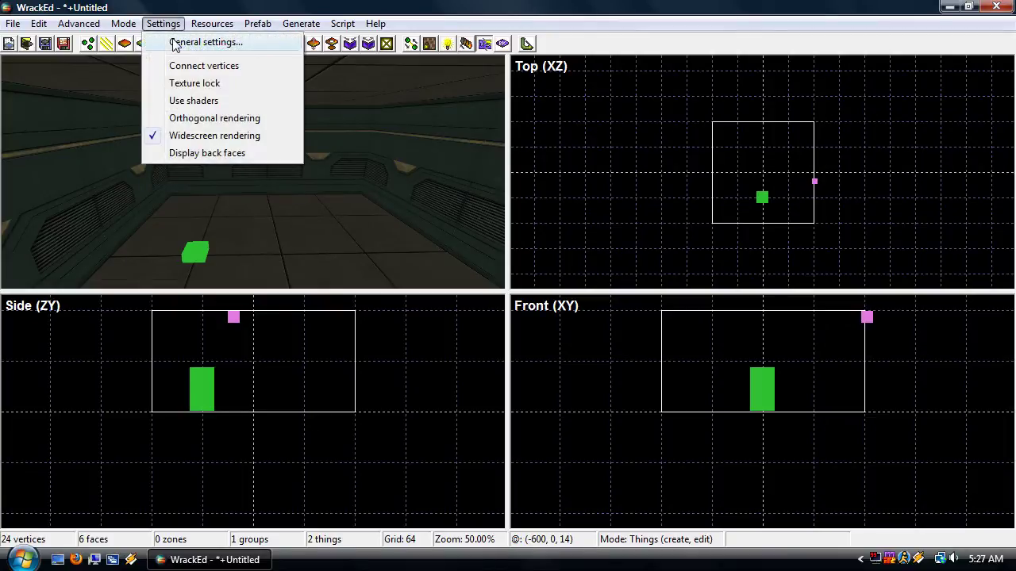
left_click(177, 43)
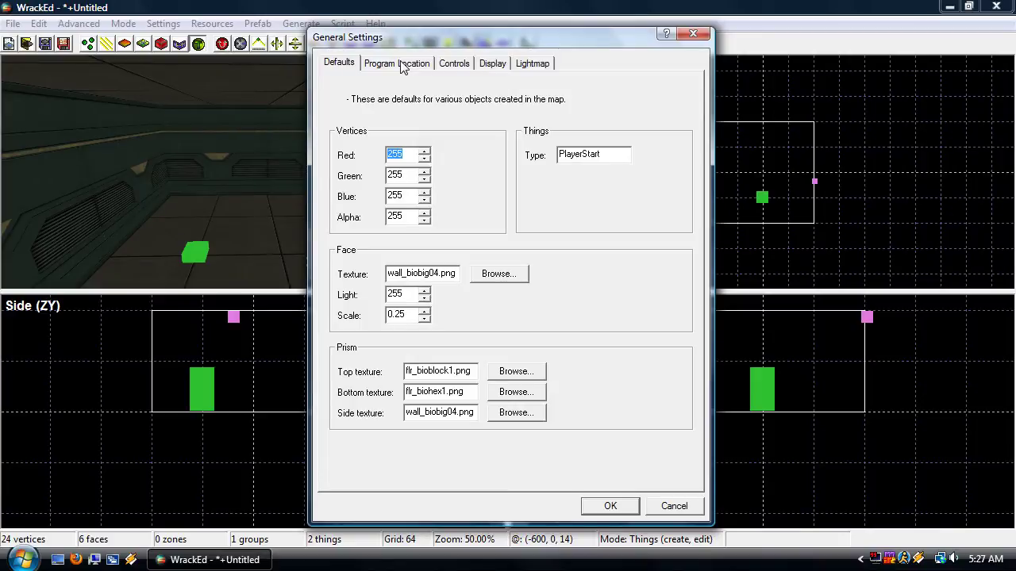
left_click(402, 65)
left_click(434, 149)
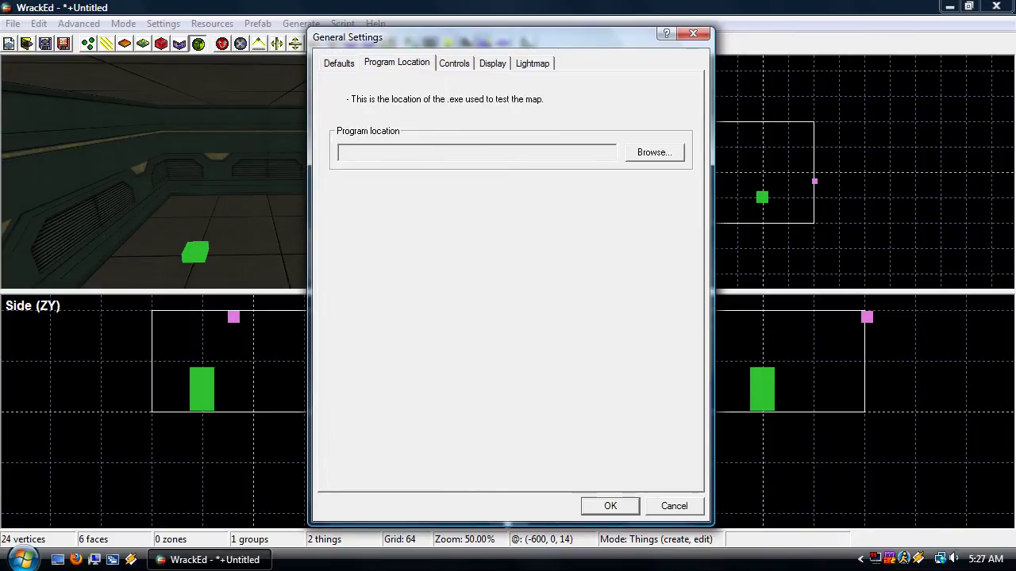
left_click(654, 154)
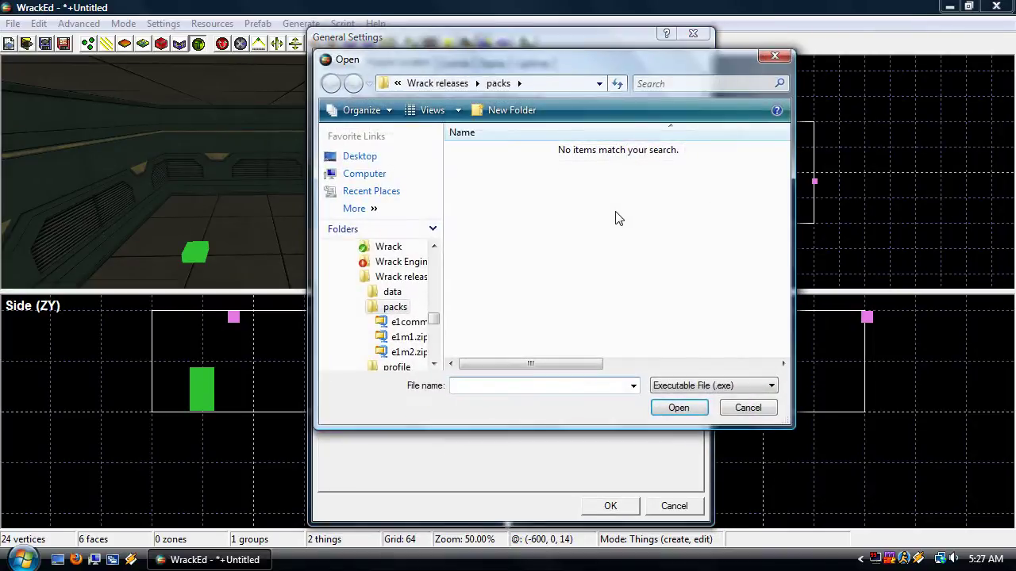
left_click(439, 84)
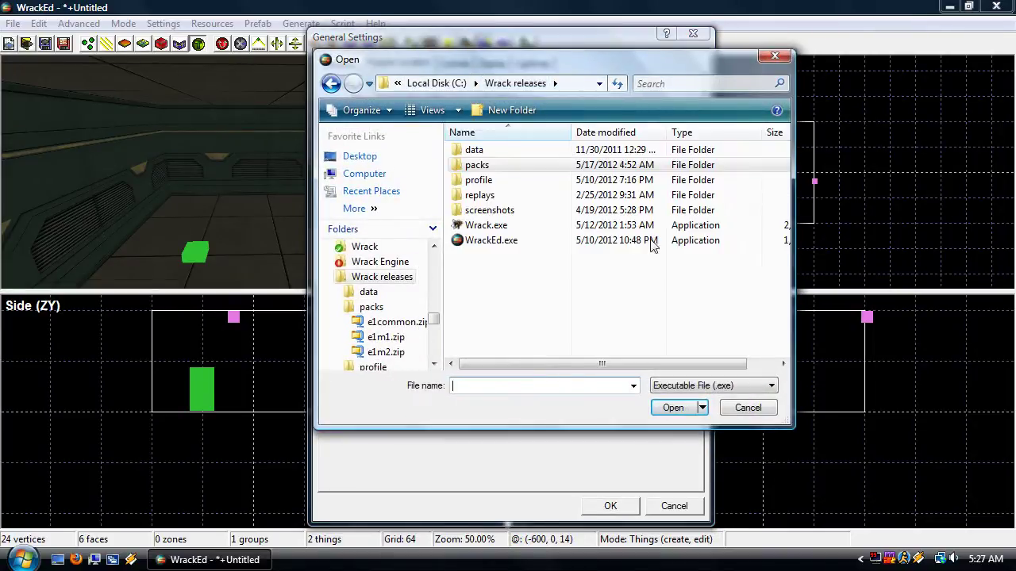
double_click(492, 229)
left_click(609, 508)
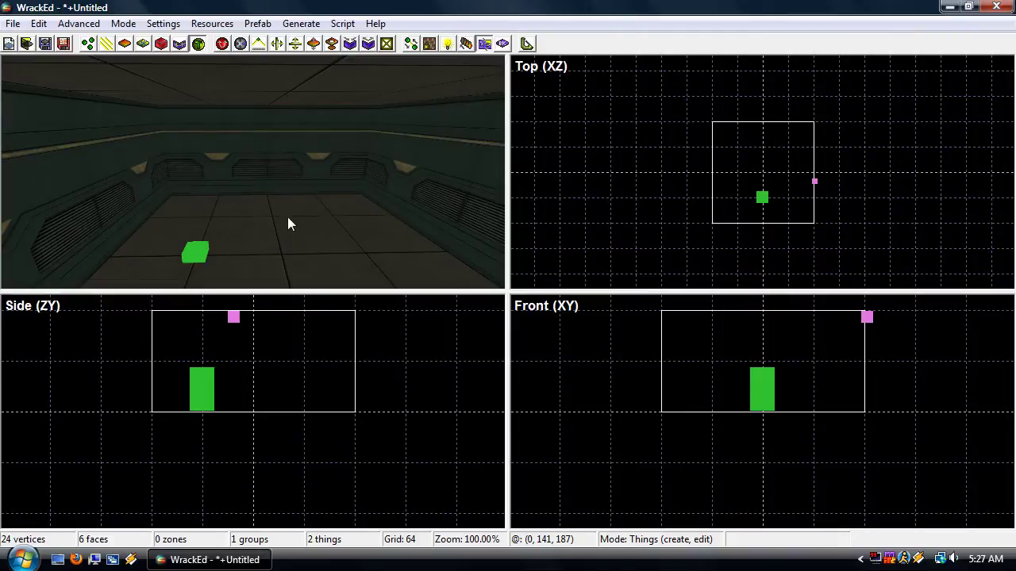
- Test-run the map in Wrack, strike a wall with the sword, and quit the game
left_click(527, 45)
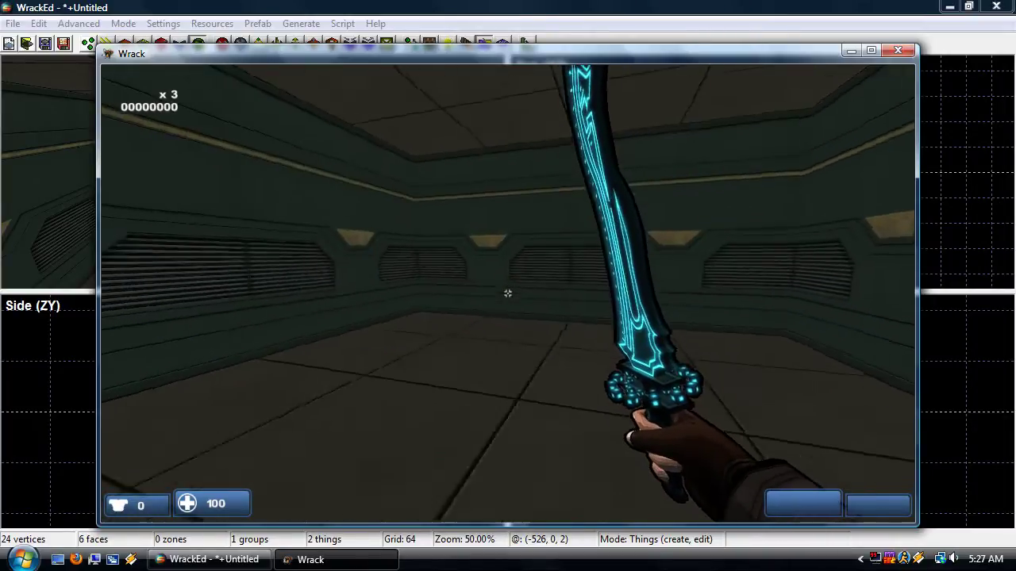
left_click(508, 294)
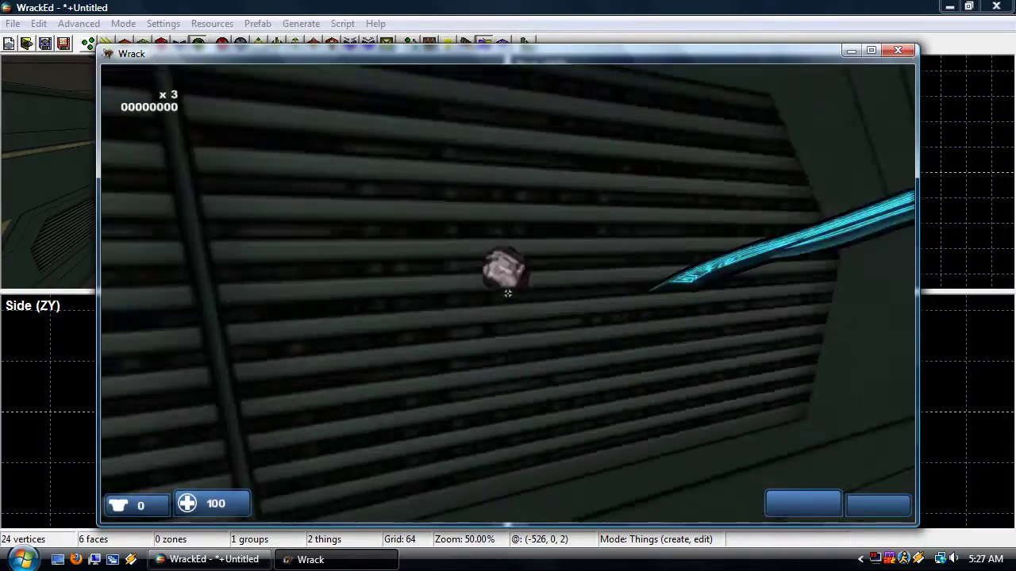
left_click(508, 294)
key("Escape")
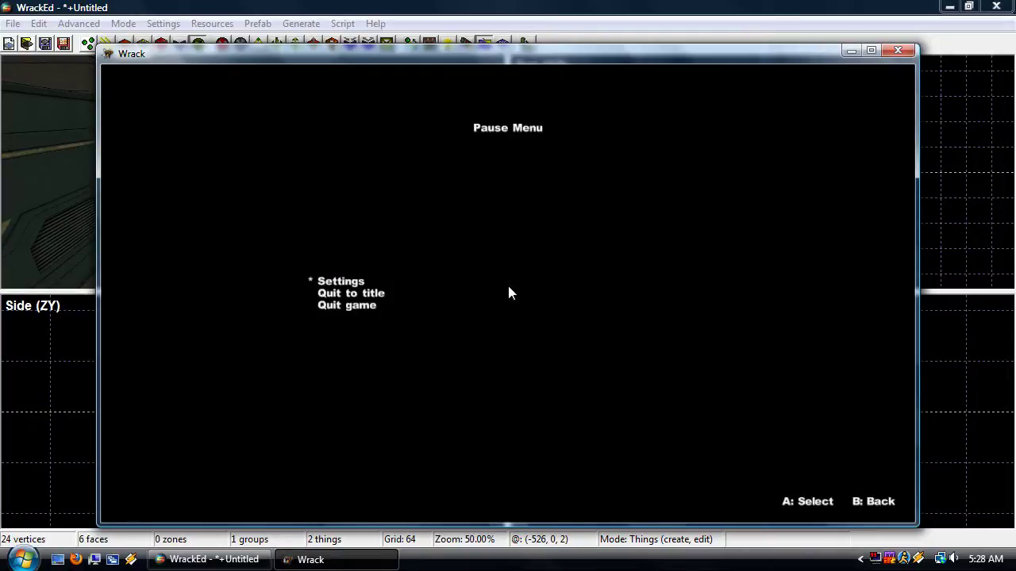
key("Down")
key("Down")
key("Return")
key("Return")
key("Return")
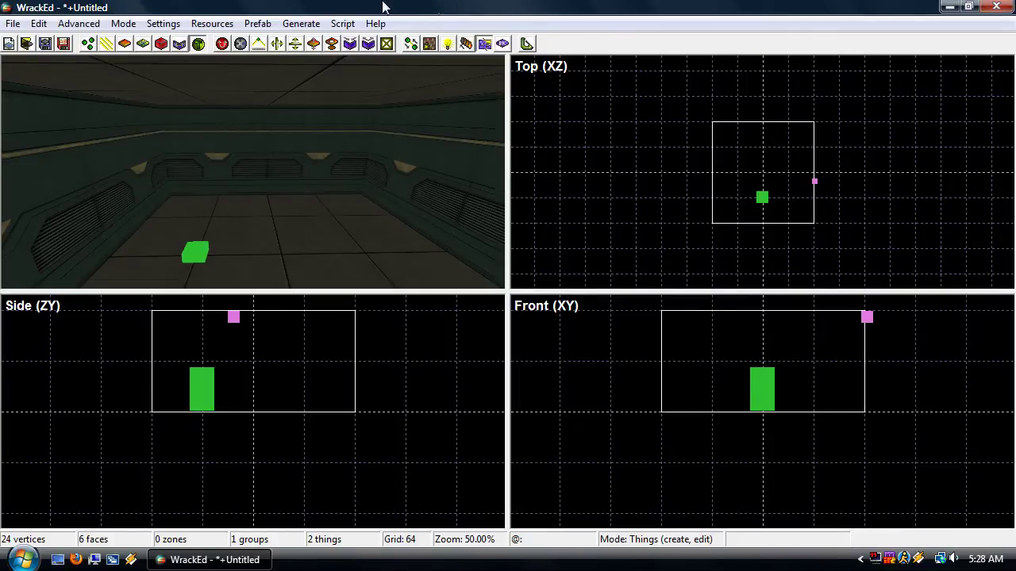
- Save the map as temp in the Wrack releases folder
left_click(45, 43)
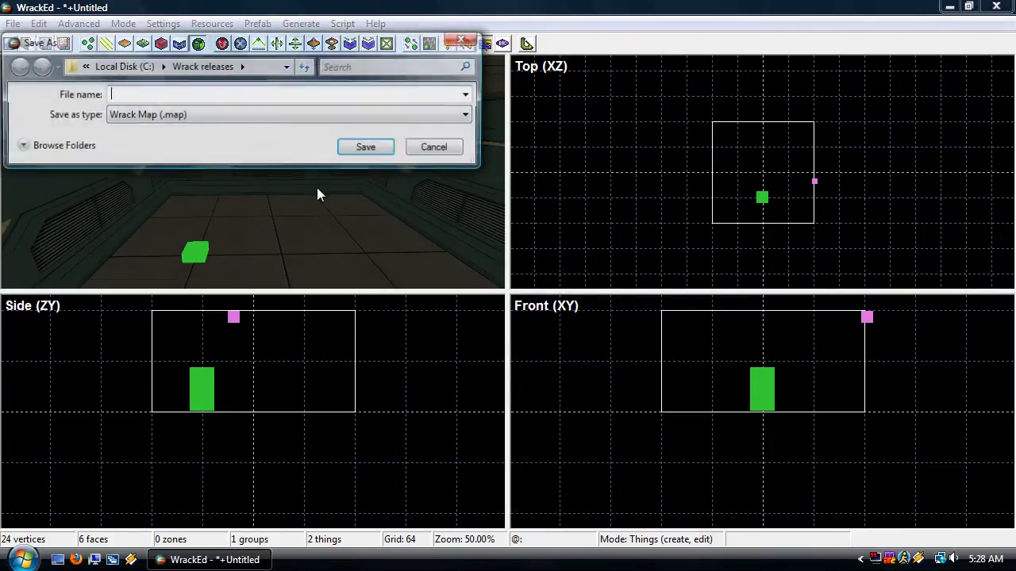
type("temp")
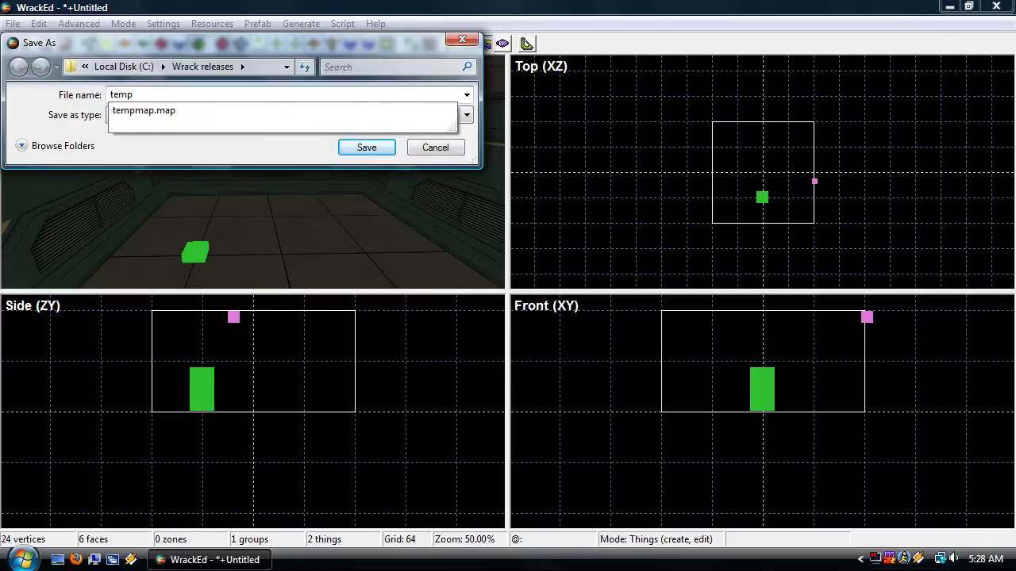
key("Return")
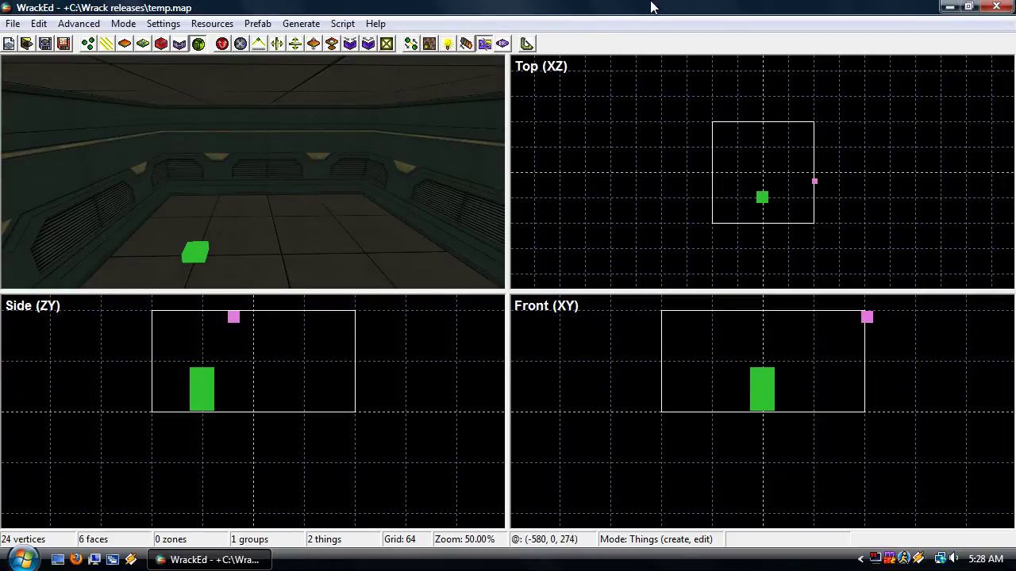
- Close and relaunch WrackEd, dismiss the startup tip, and reopen the recent map temp.map
left_click(1001, 11)
double_click(38, 337)
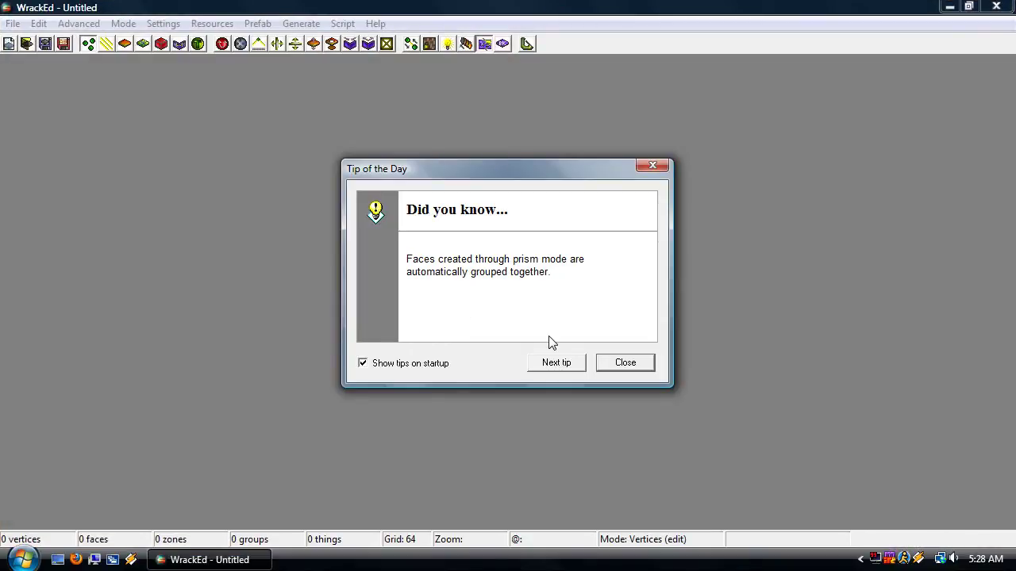
left_click(632, 366)
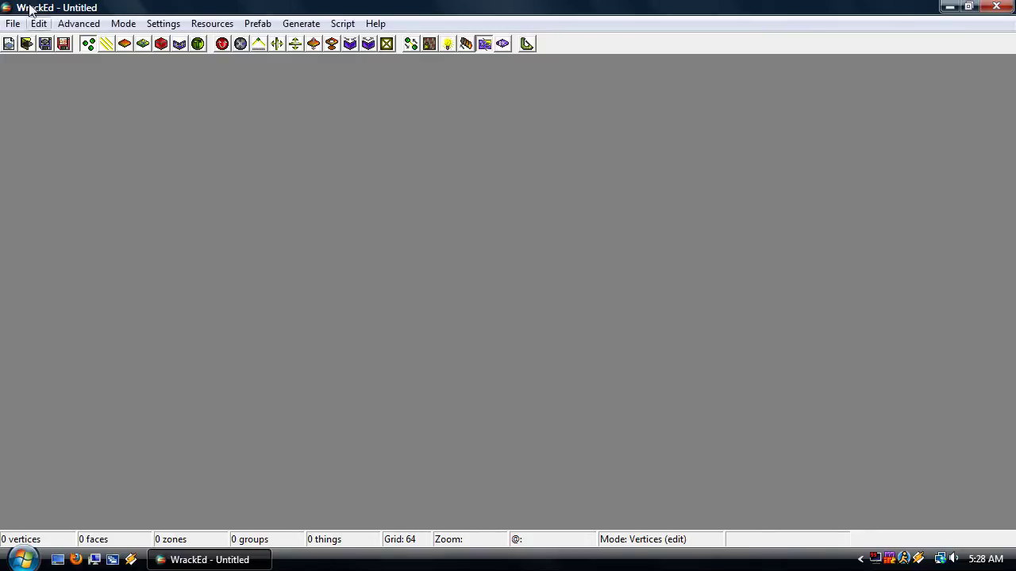
left_click(13, 24)
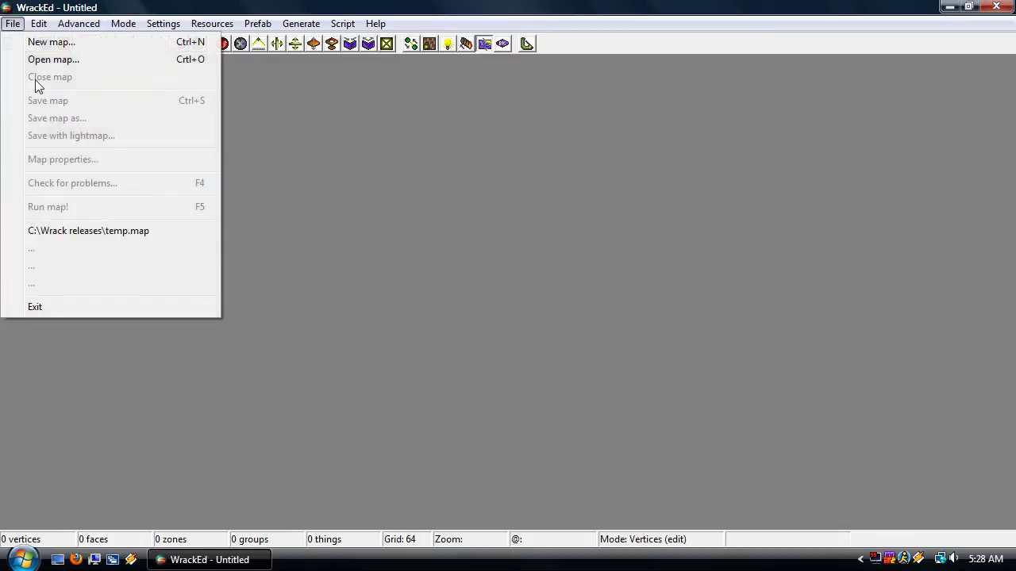
left_click(108, 232)
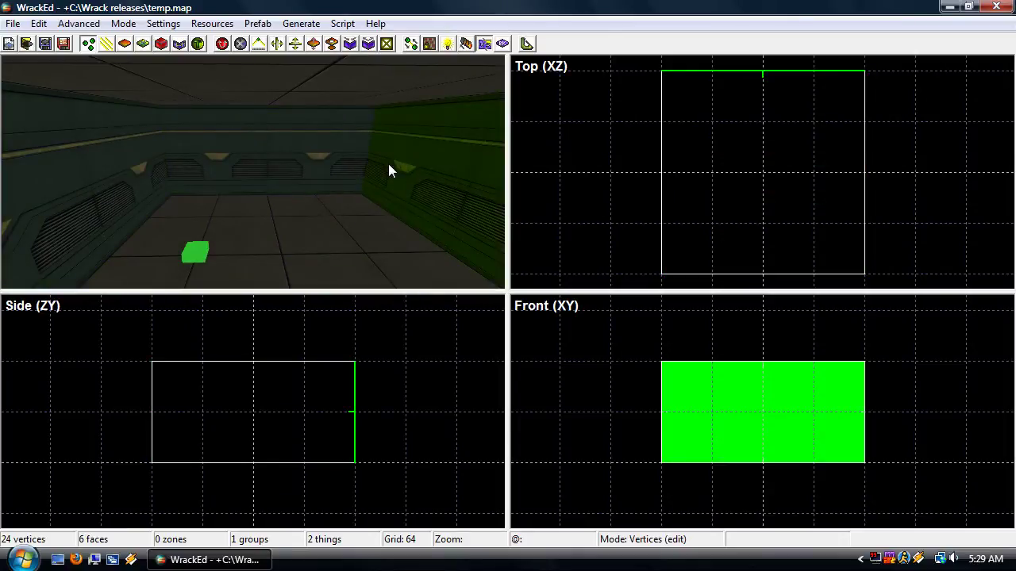
- Check the additional resource files loaded with this map, leaving the list as it is
left_click(212, 23)
left_click(231, 61)
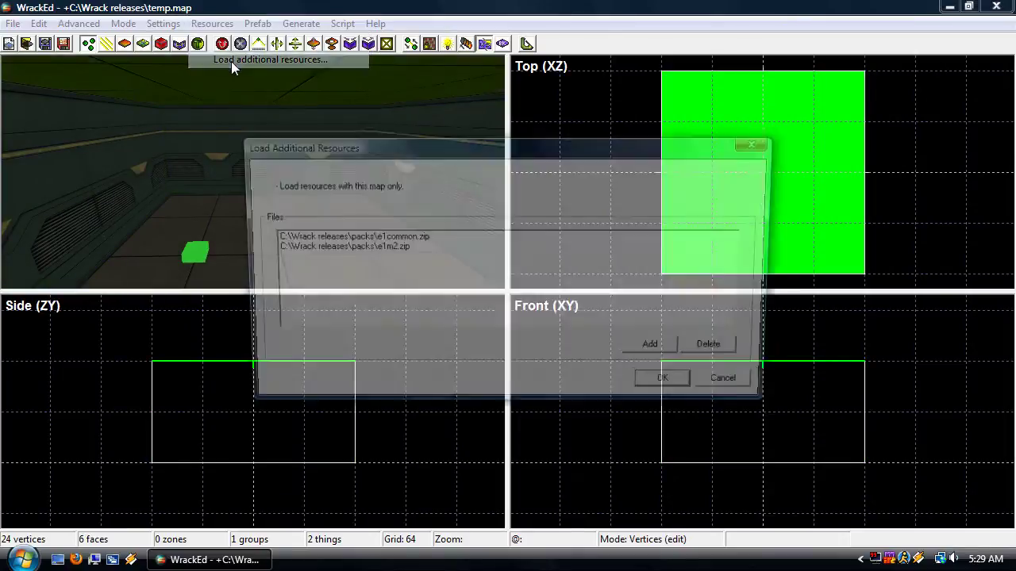
left_click(723, 380)
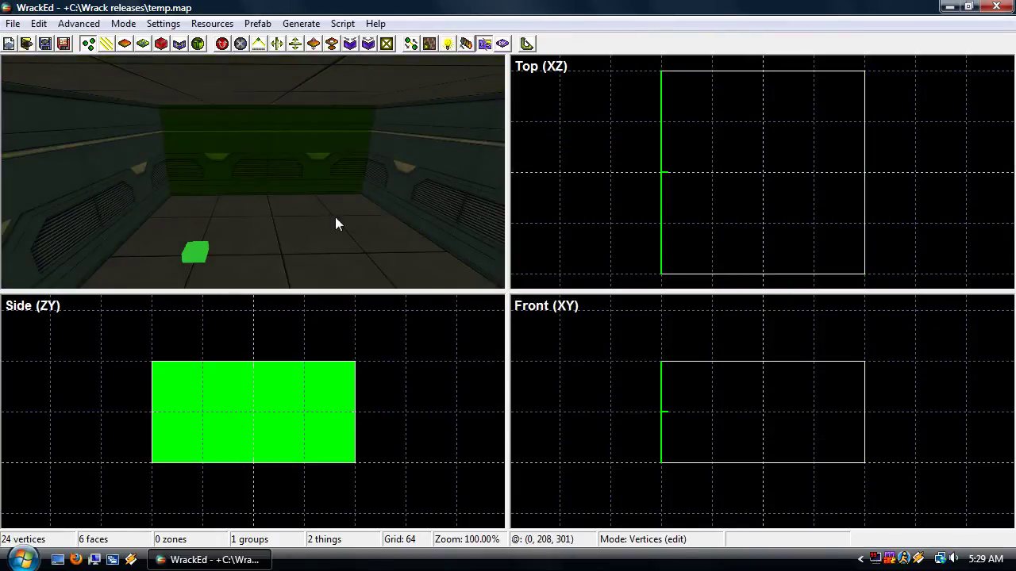
- Test-run the reopened map in Wrack, walk around the room, and quit the game
left_click(531, 44)
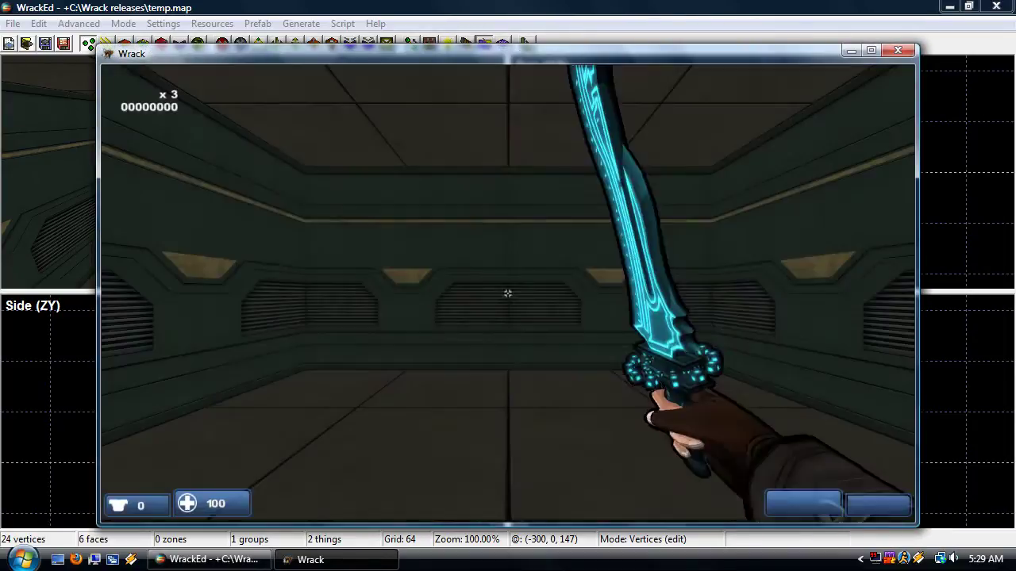
key("w")
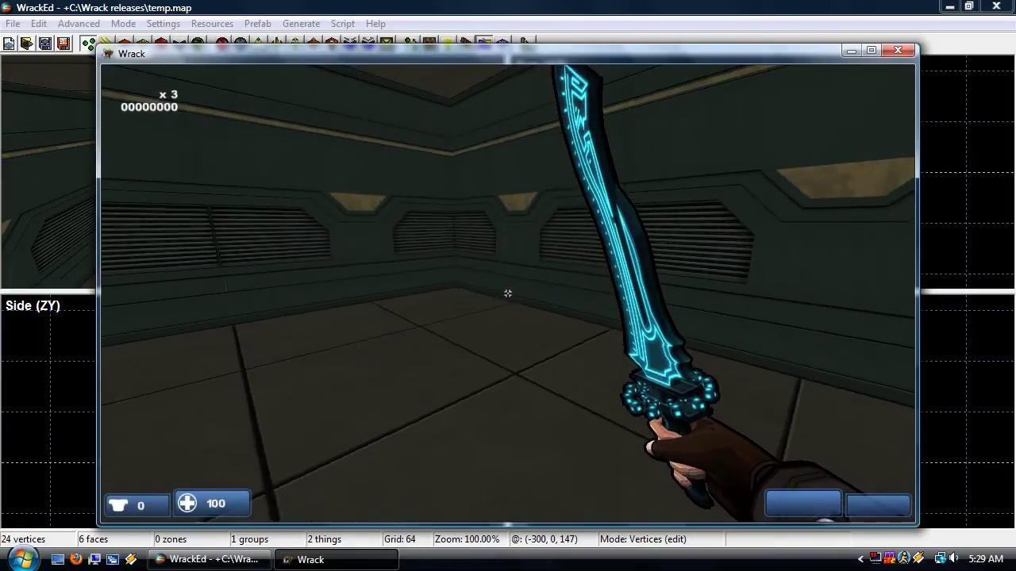
key("w")
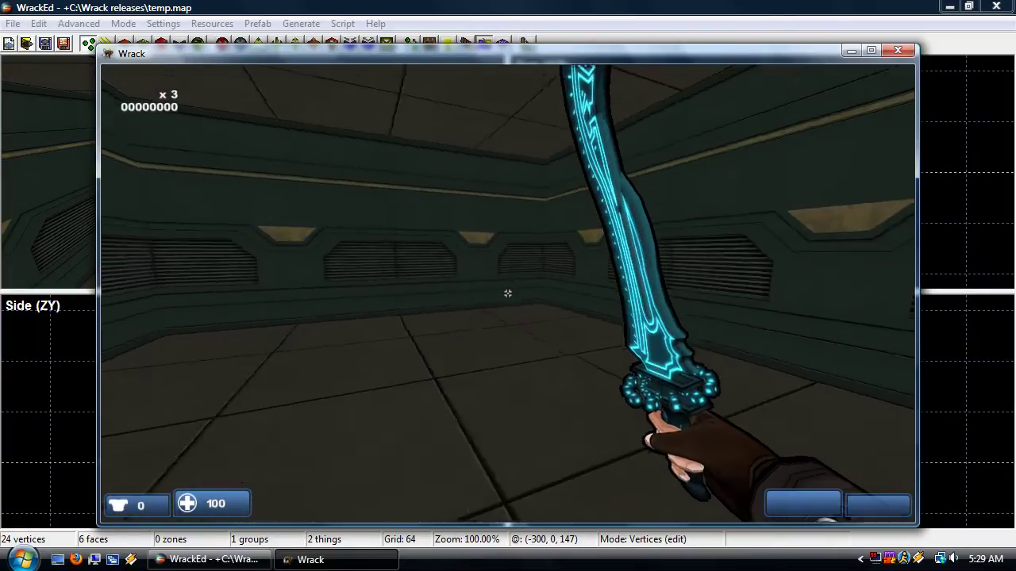
key("Escape")
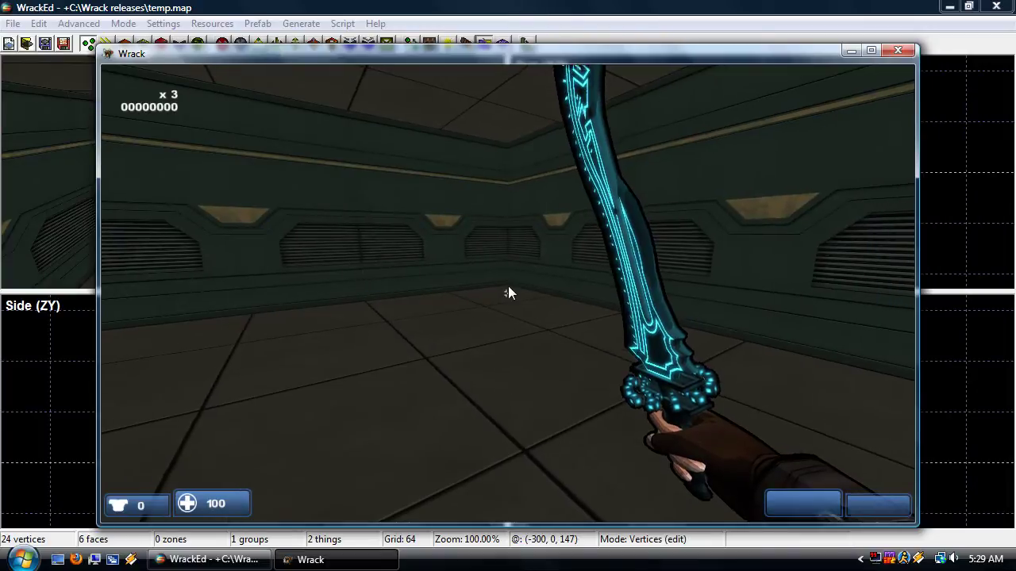
key("Up")
key("Return")
key("Return")
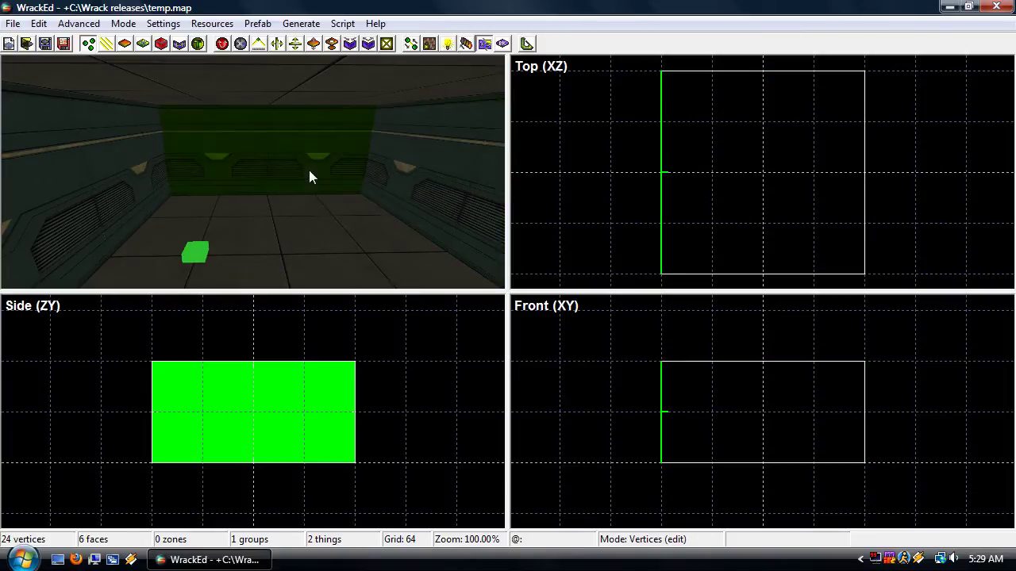
- Examine the main resources list and the contents of the zip files in the Wrack releases data folder, without adding any
left_click(214, 24)
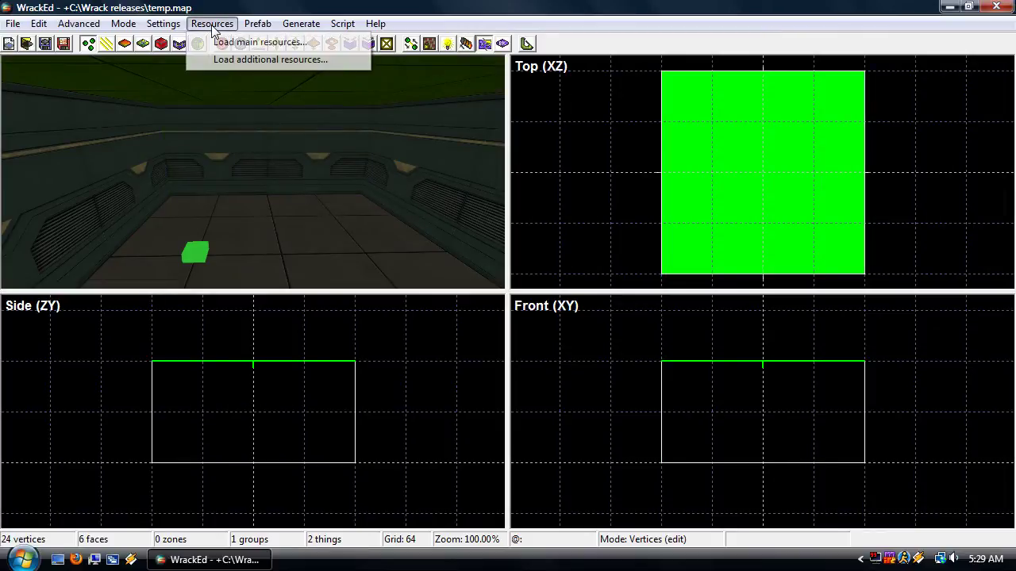
left_click(222, 42)
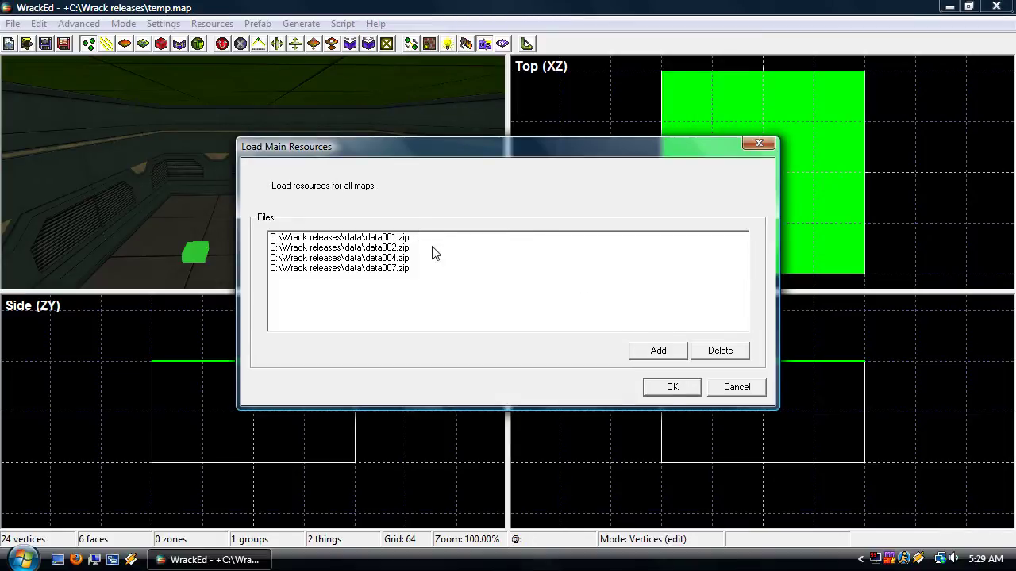
left_click(656, 354)
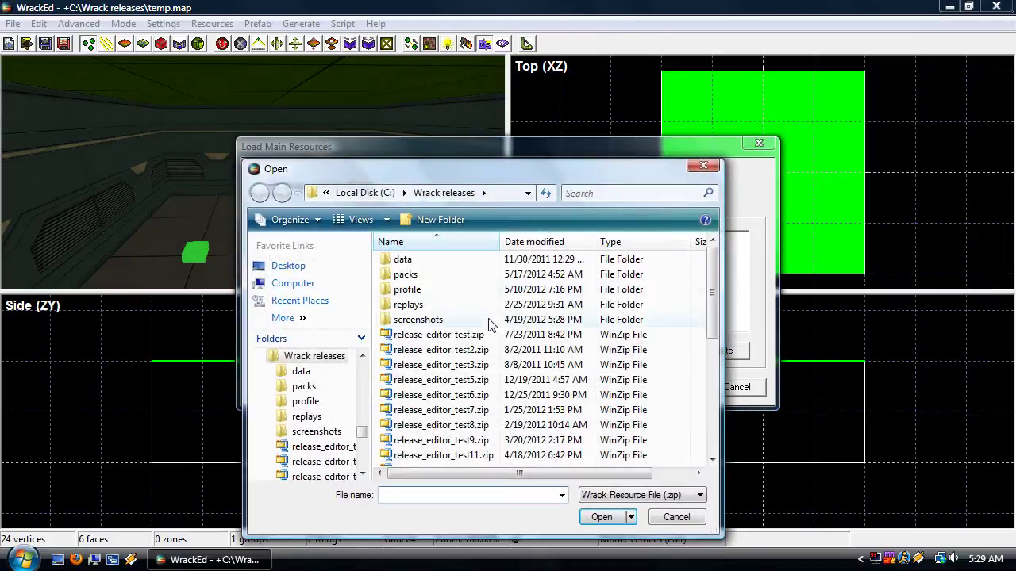
double_click(402, 261)
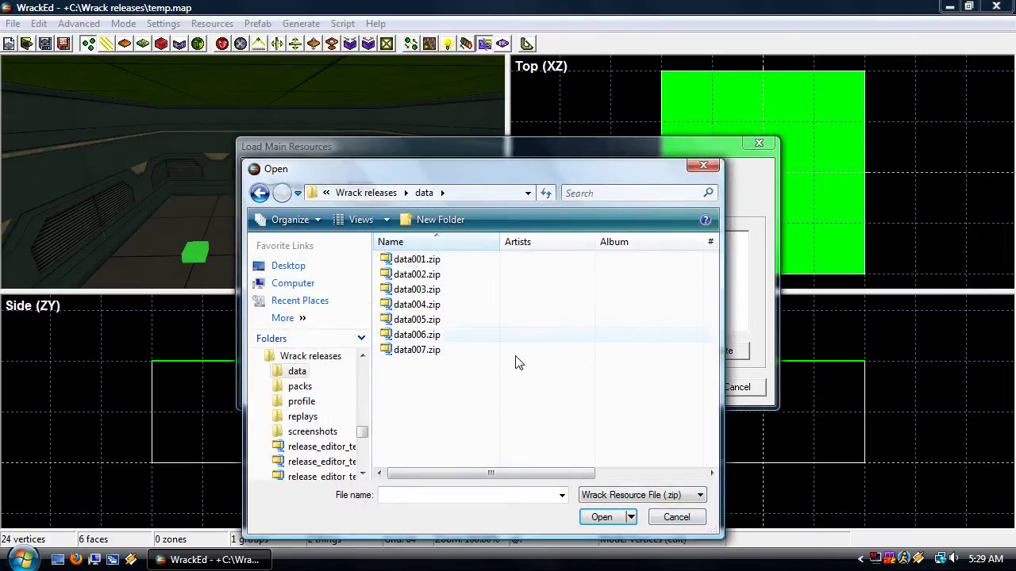
left_click(429, 350)
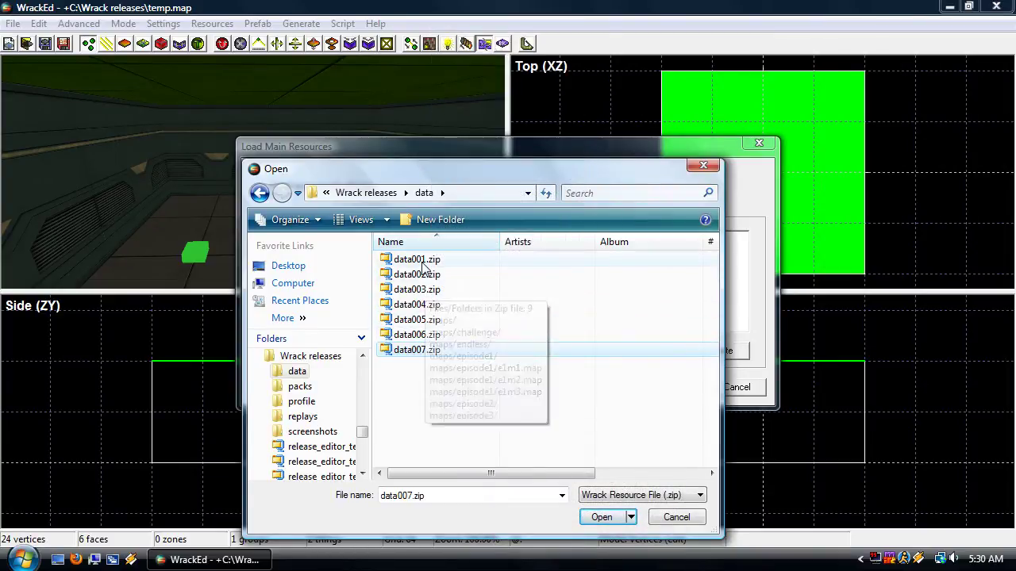
left_click(712, 264)
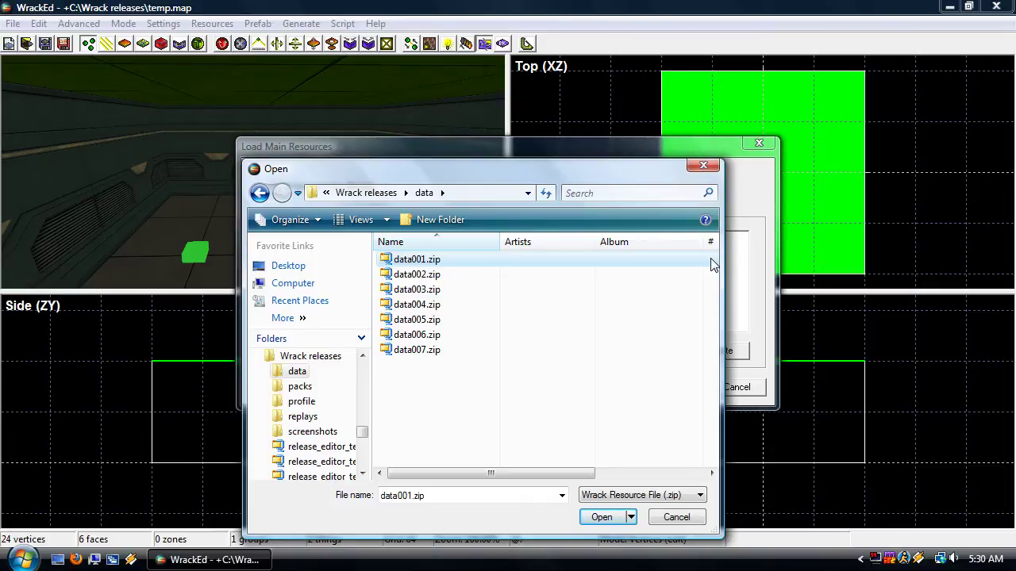
key("Down")
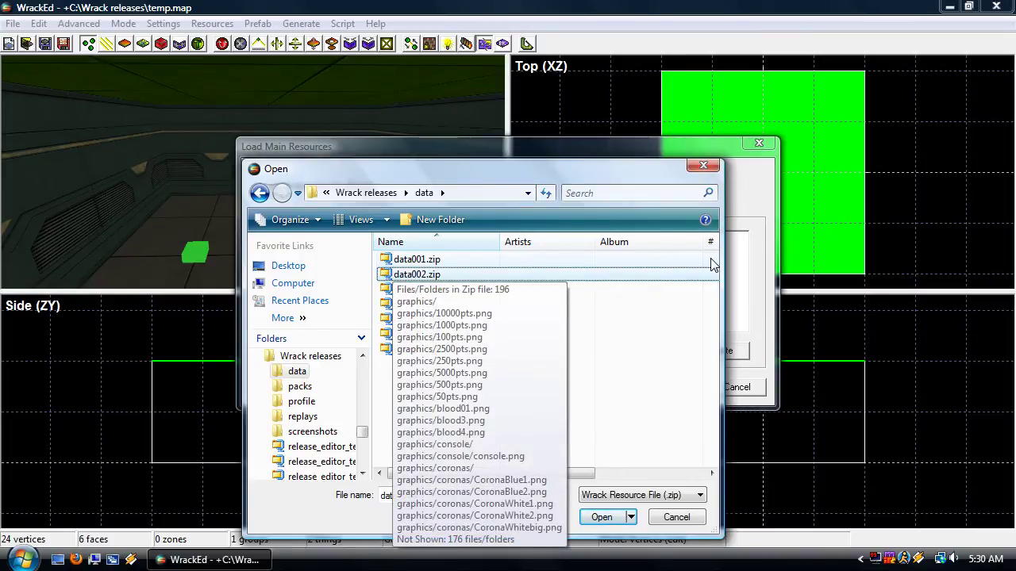
key("Down")
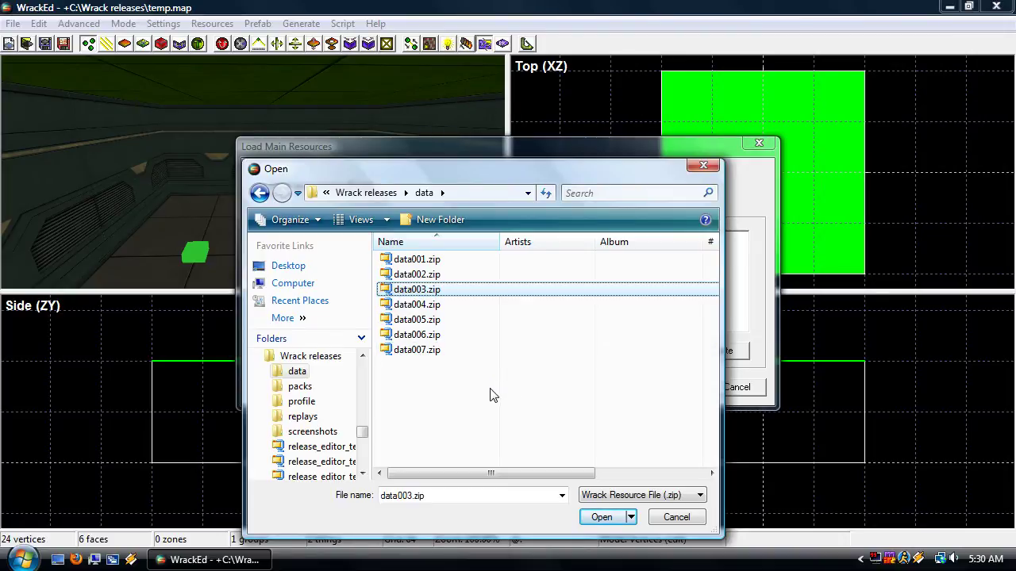
key("Down")
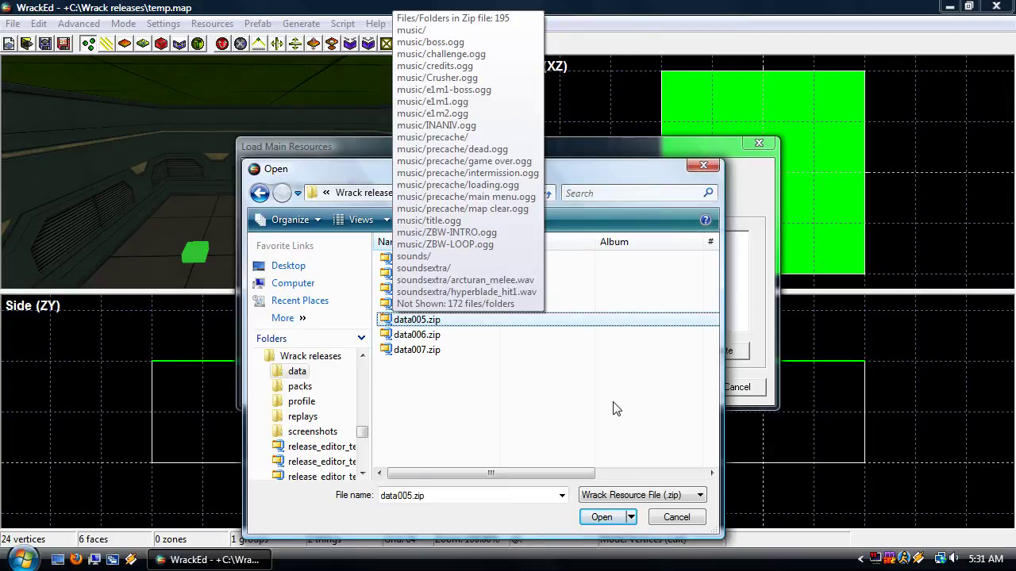
key("Down")
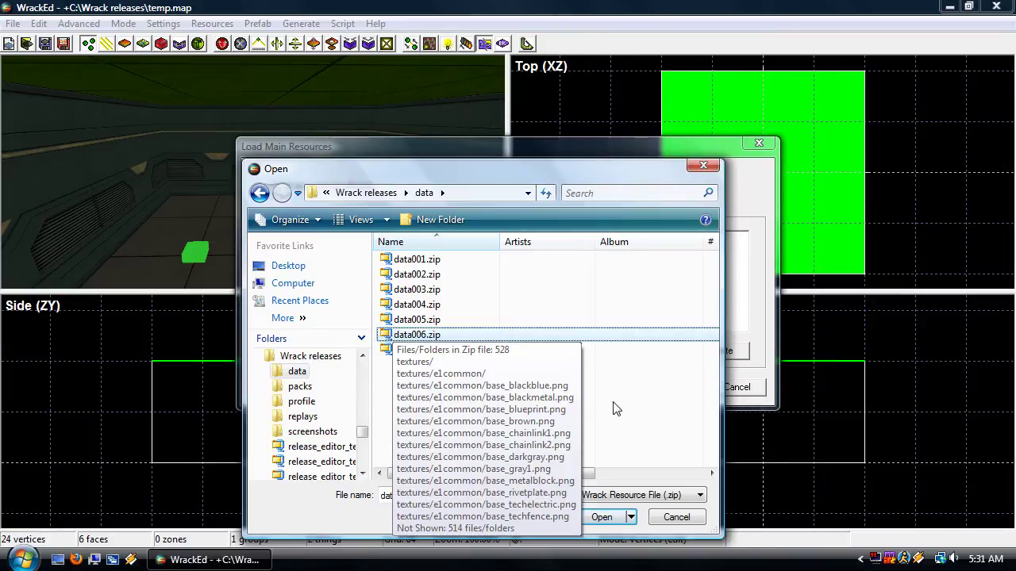
key("Down")
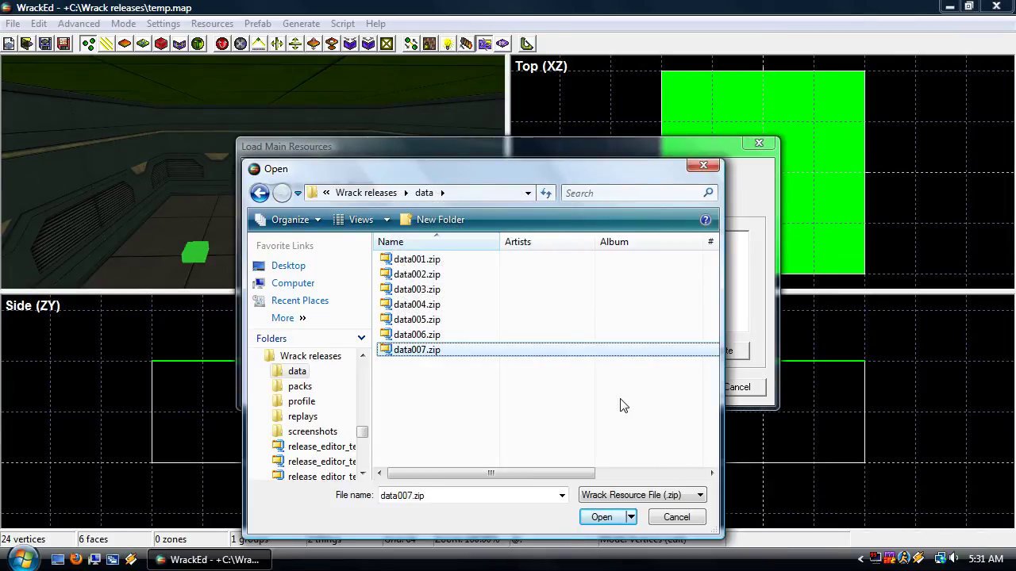
left_click(677, 519)
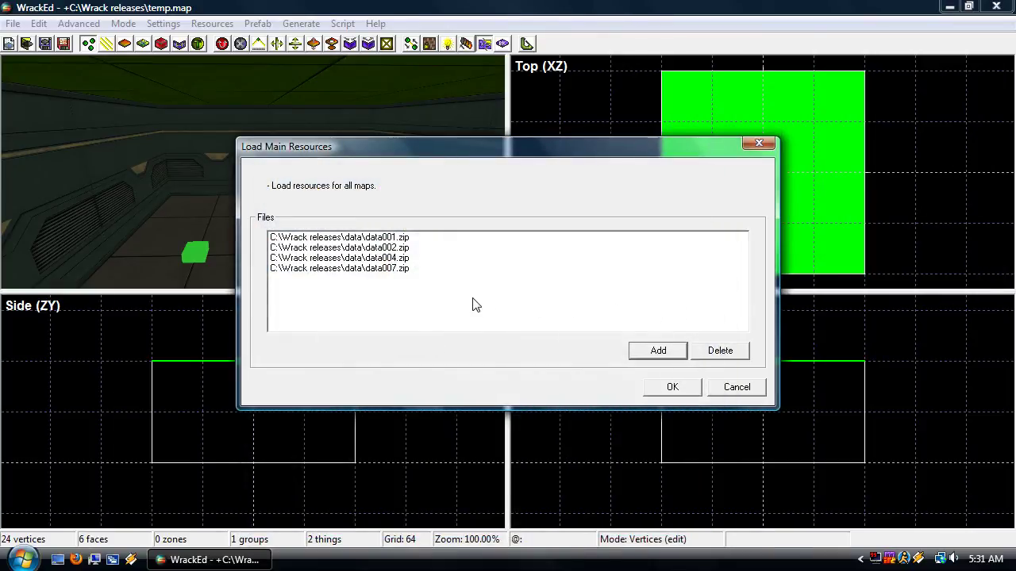
left_click(739, 387)
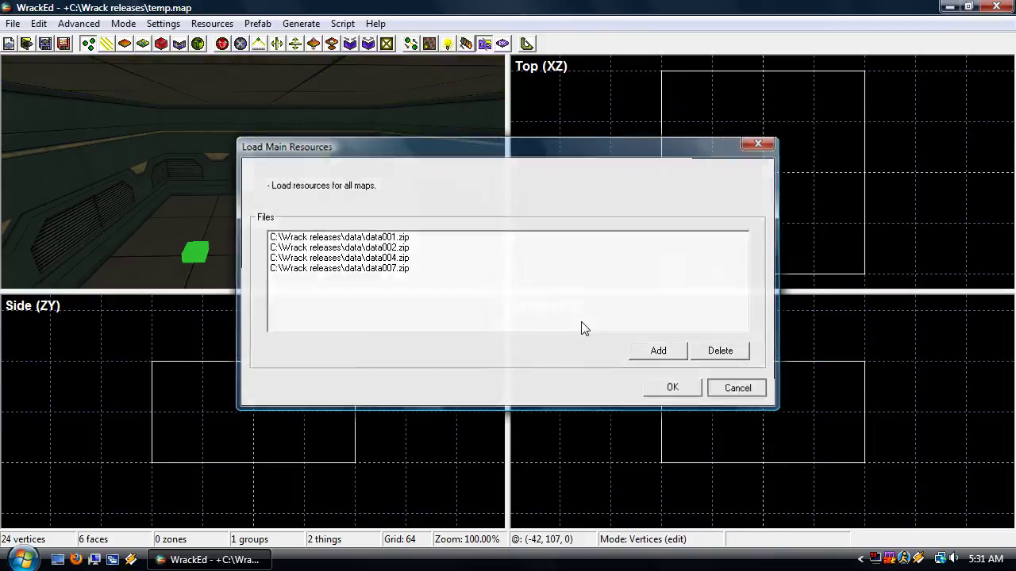